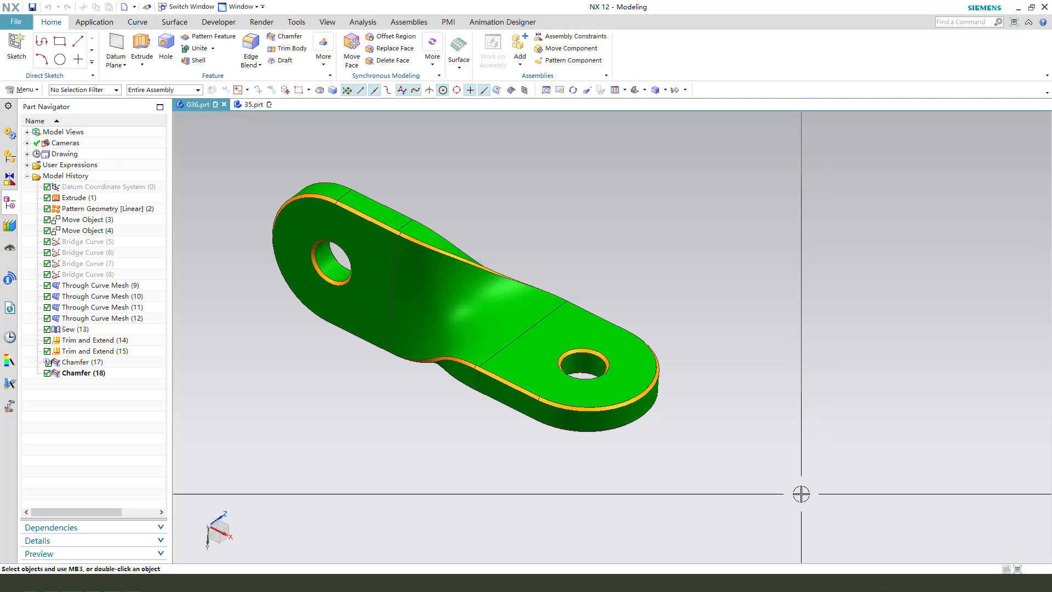
Switch to the empty 35.prt part and start an Extrude sketch on the XY datum plane
{"action": "middle_click_drag", "start_coordinate": [798, 491], "coordinate": [723, 506]}
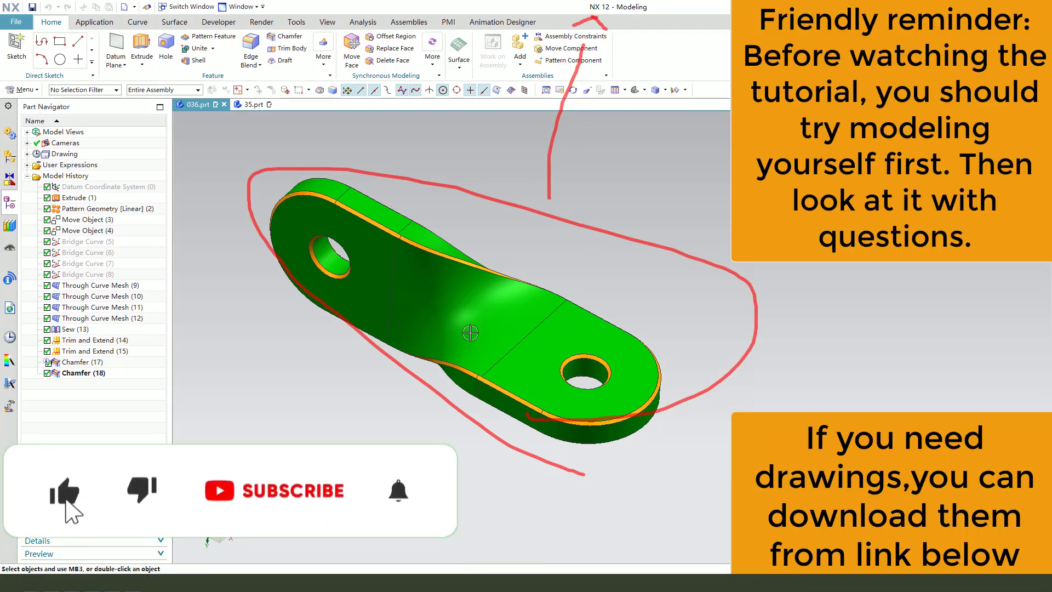
{"action": "middle_click_drag", "start_coordinate": [470, 332], "coordinate": [440, 332]}
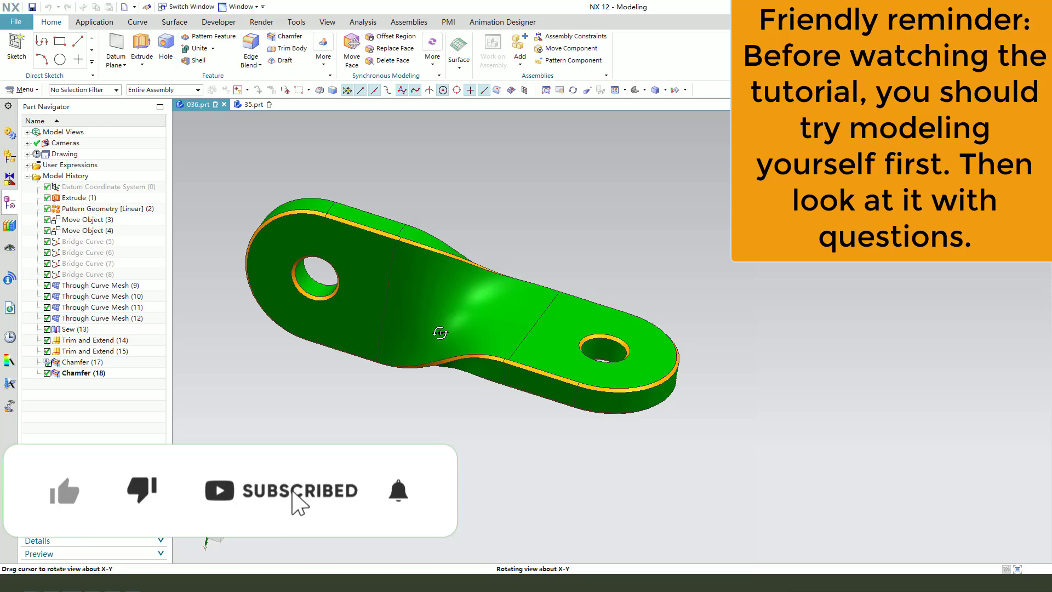
{"action": "middle_click_drag", "start_coordinate": [440, 332], "coordinate": [430, 345]}
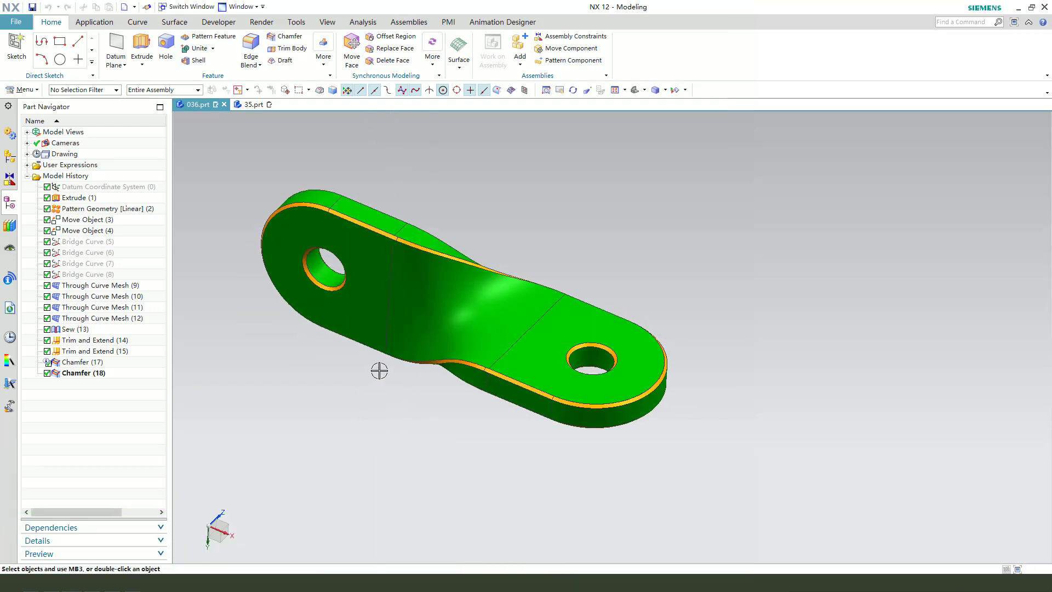
{"action": "left_click", "coordinate": [250, 104]}
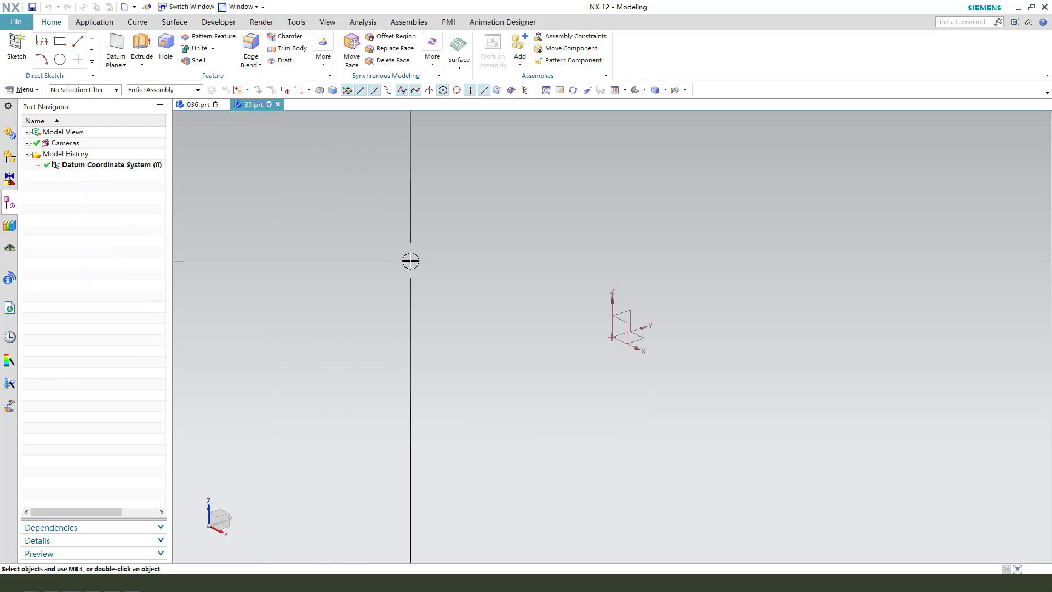
{"action": "middle_click_drag", "start_coordinate": [474, 288], "coordinate": [285, 218], "text": "shift"}
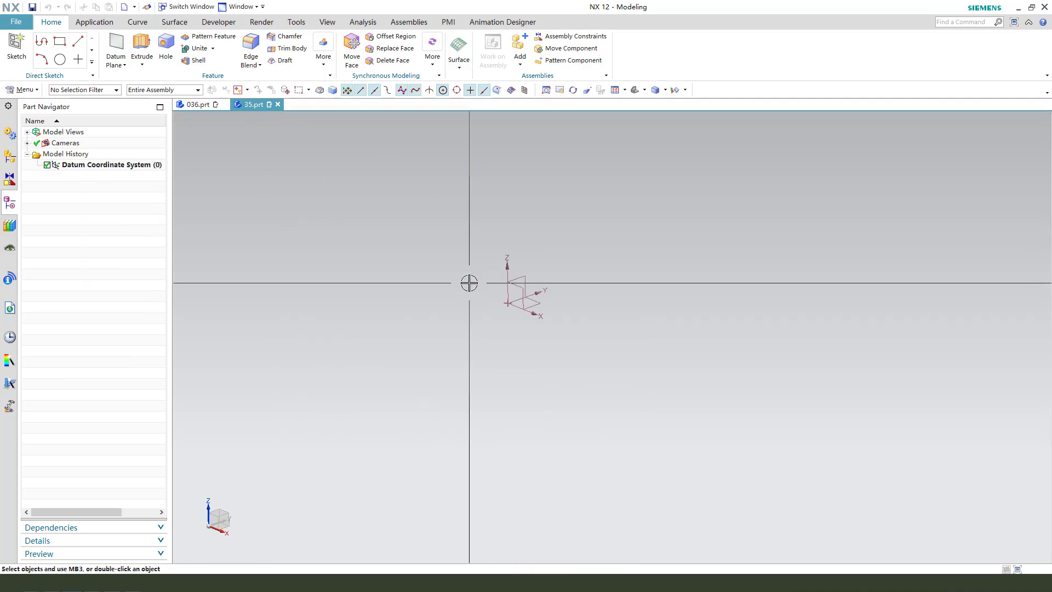
{"action": "middle_click_drag", "start_coordinate": [468, 283], "coordinate": [571, 294]}
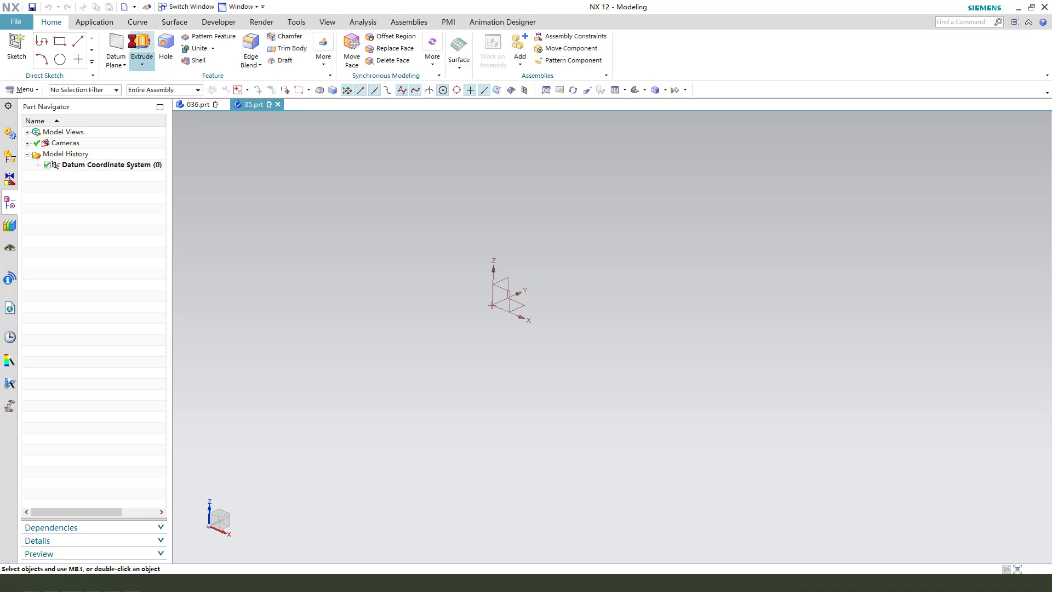
{"action": "left_click", "coordinate": [141, 45]}
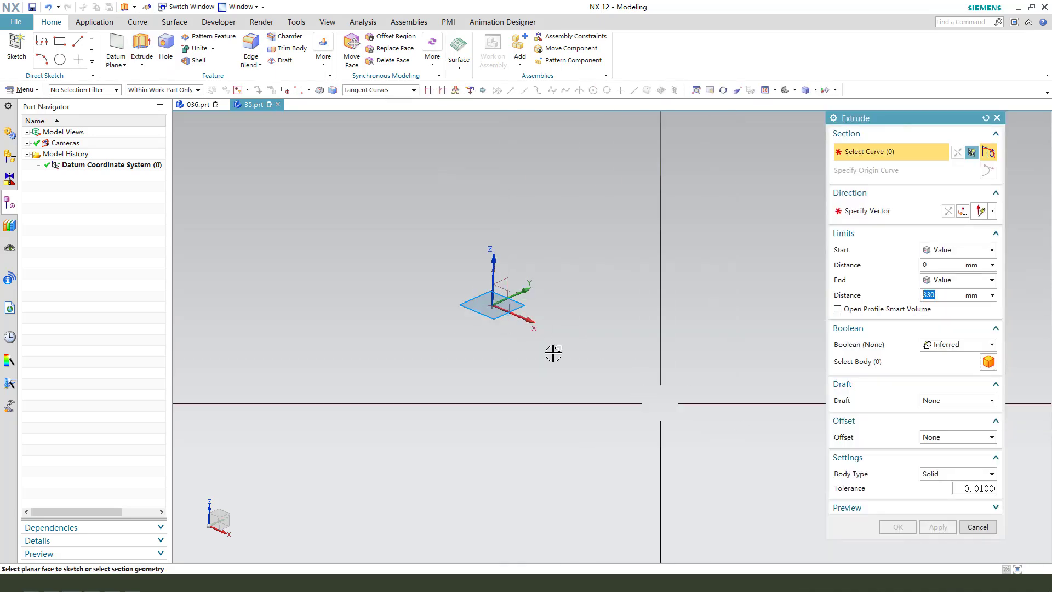
{"action": "left_click", "coordinate": [492, 296]}
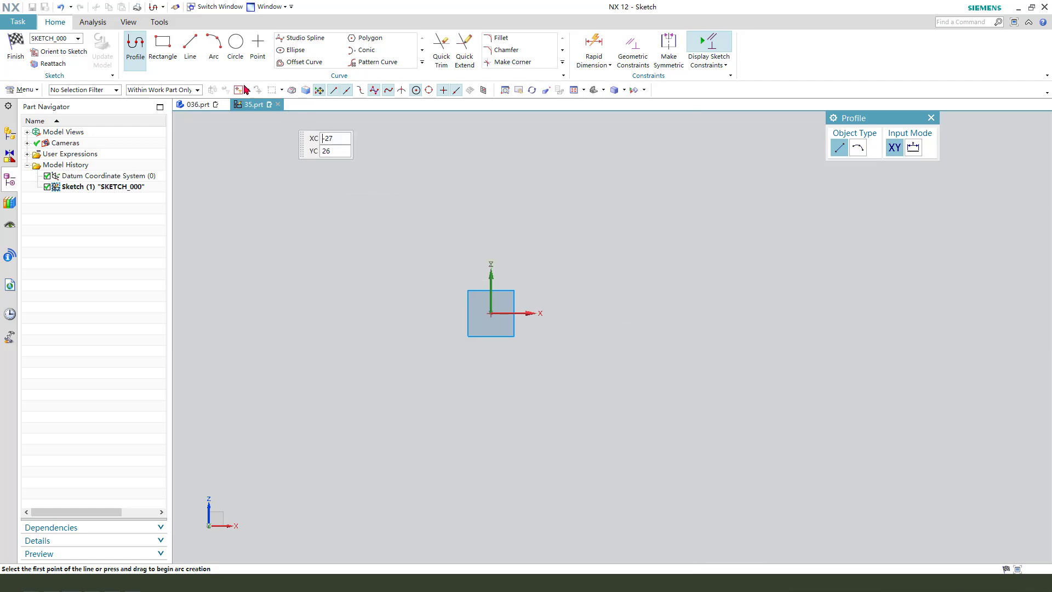
Draw a 21 by 27.5 rectangle with its right edge midpoint on the origin
{"action": "left_click", "coordinate": [163, 46]}
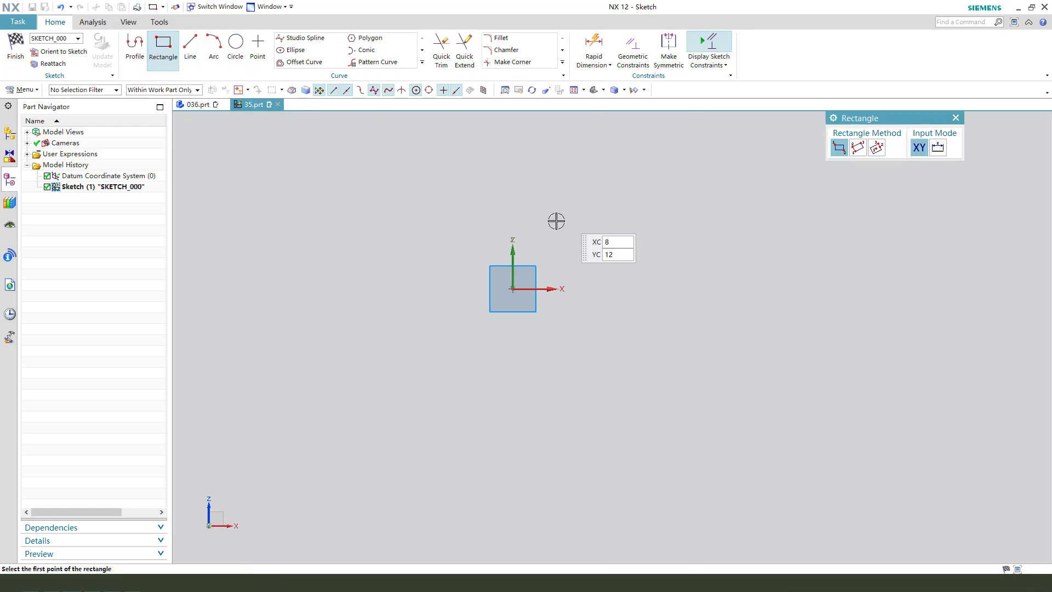
{"action": "left_click", "coordinate": [512, 196]}
{"action": "left_click", "coordinate": [383, 366]}
{"action": "key", "text": "Escape"}
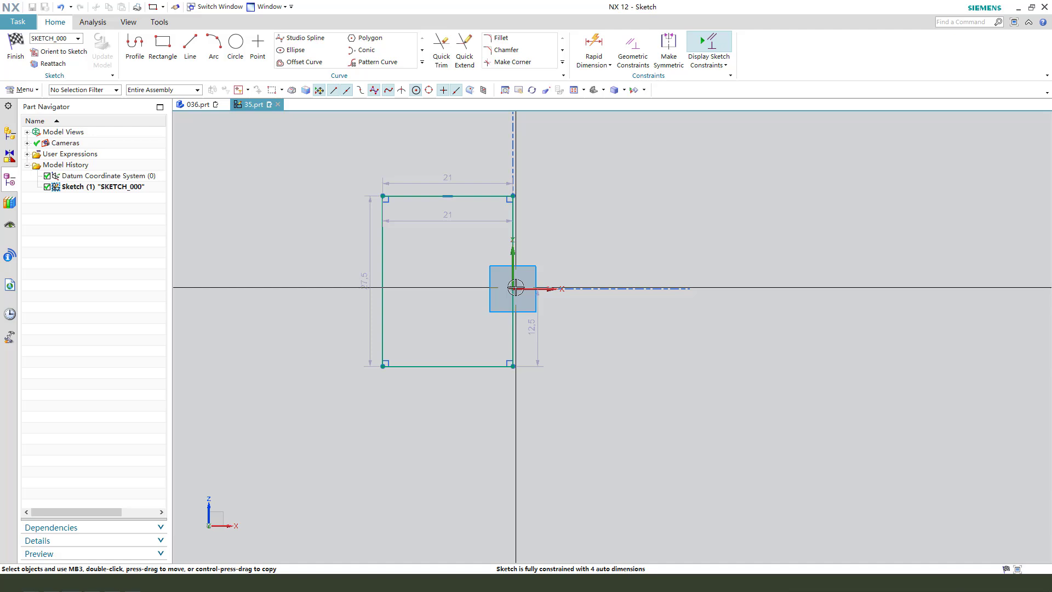
{"action": "left_click", "coordinate": [515, 286]}
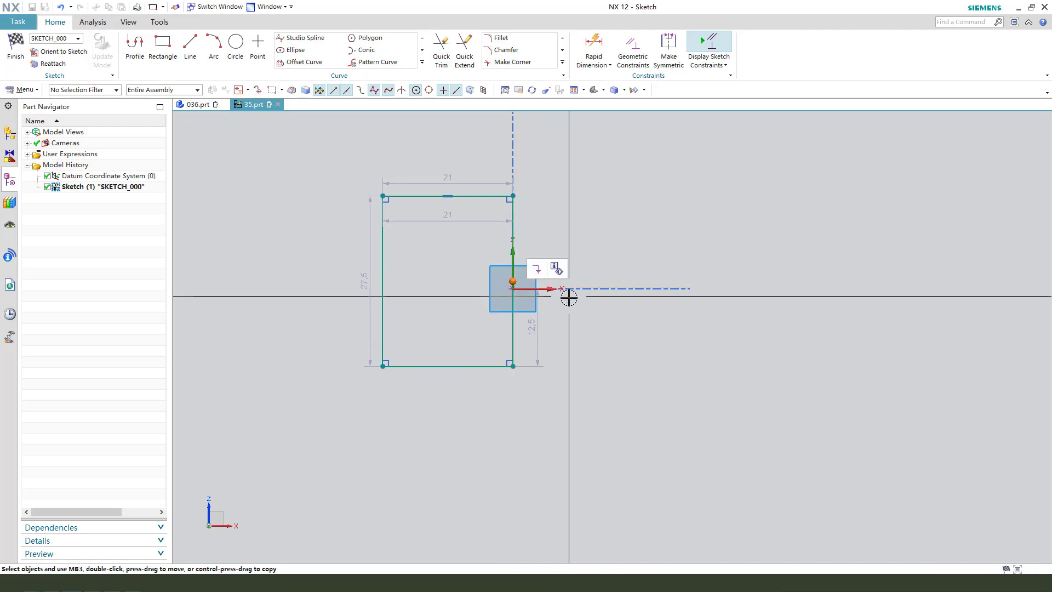
{"action": "left_click", "coordinate": [657, 273]}
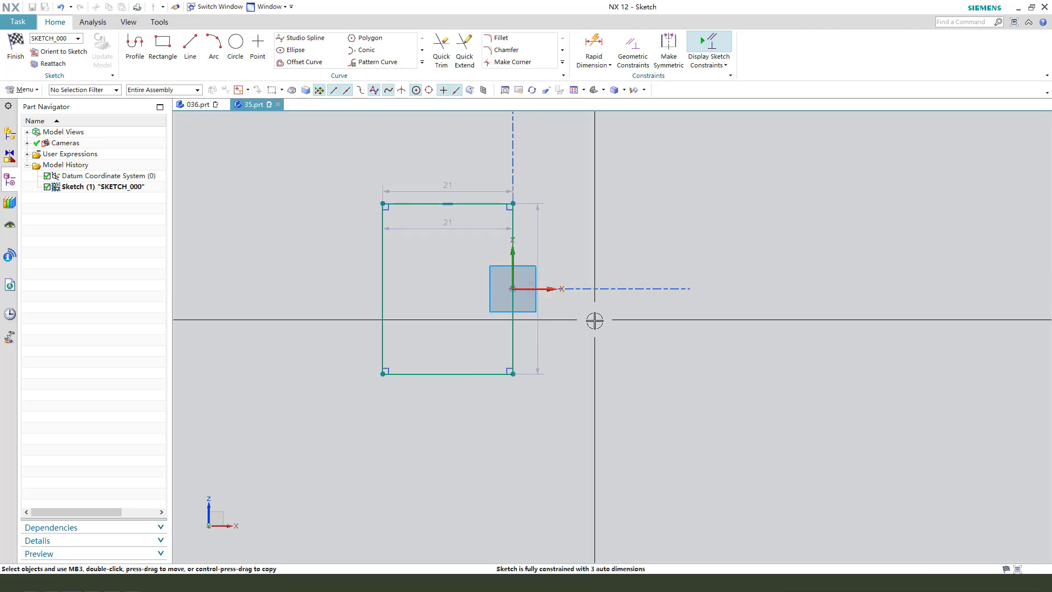
{"action": "scroll", "coordinate": [594, 320], "scroll_direction": "up", "scroll_amount": 1}
{"action": "left_click_drag", "start_coordinate": [480, 236], "coordinate": [486, 177]}
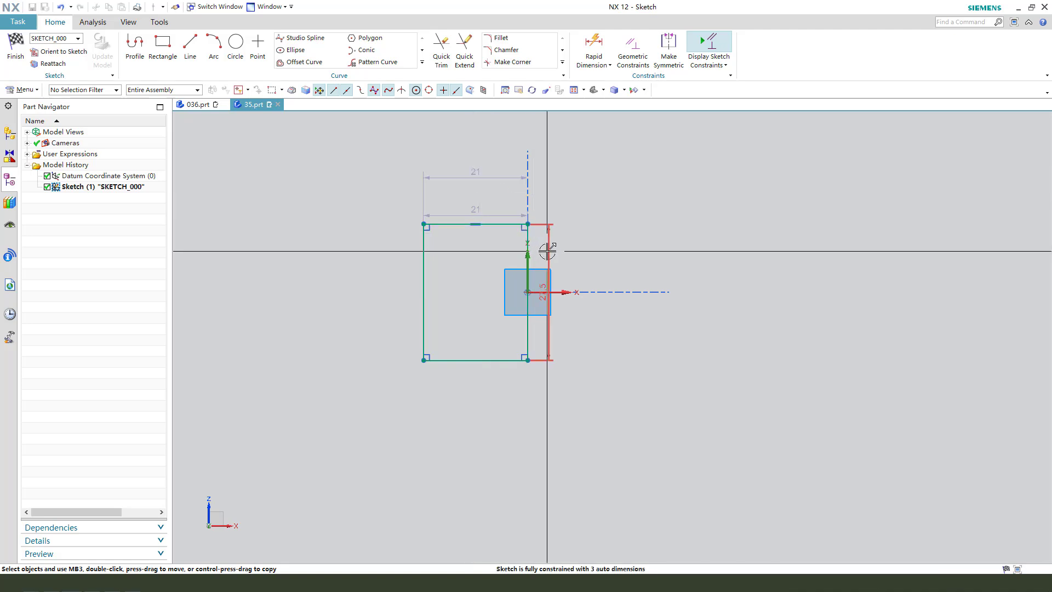
{"action": "left_click_drag", "start_coordinate": [547, 246], "coordinate": [620, 272]}
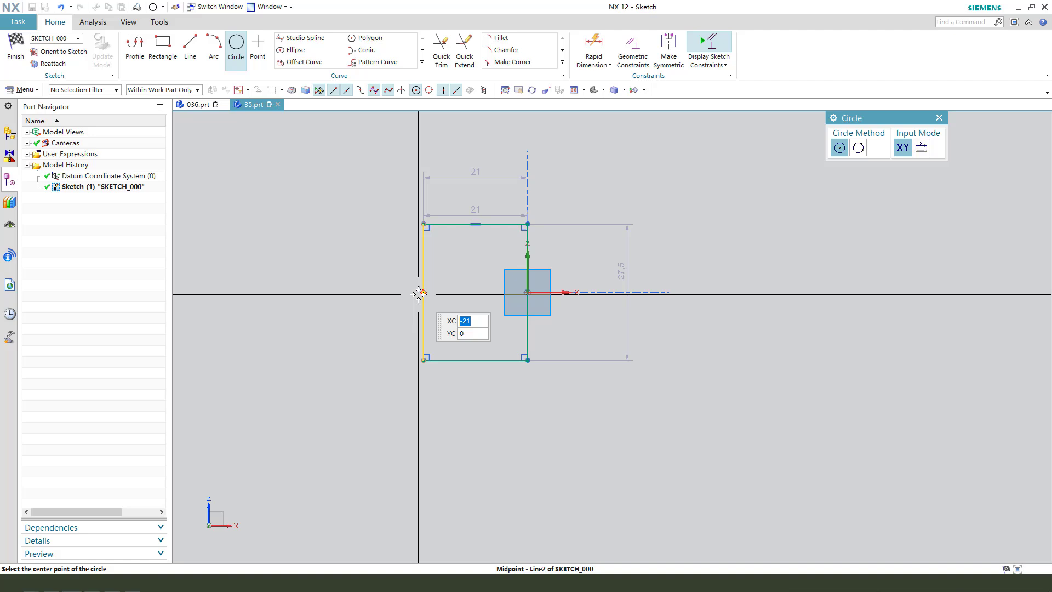
Add a circle at the left edge midpoint through the corner, then trim it into a rounded end
{"action": "left_click", "coordinate": [424, 292]}
{"action": "left_click", "coordinate": [425, 225]}
{"action": "key", "text": "Escape"}
{"action": "scroll", "coordinate": [422, 301], "scroll_direction": "up", "scroll_amount": 1}
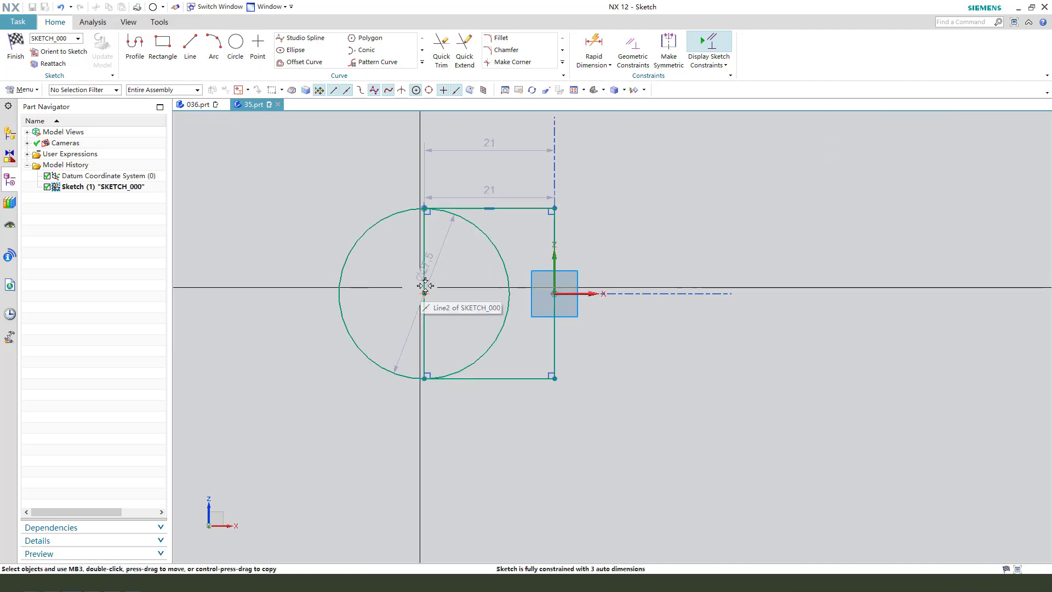
{"action": "scroll", "coordinate": [486, 271], "scroll_direction": "up", "scroll_amount": 1}
{"action": "scroll", "coordinate": [392, 123], "scroll_direction": "up", "scroll_amount": 1}
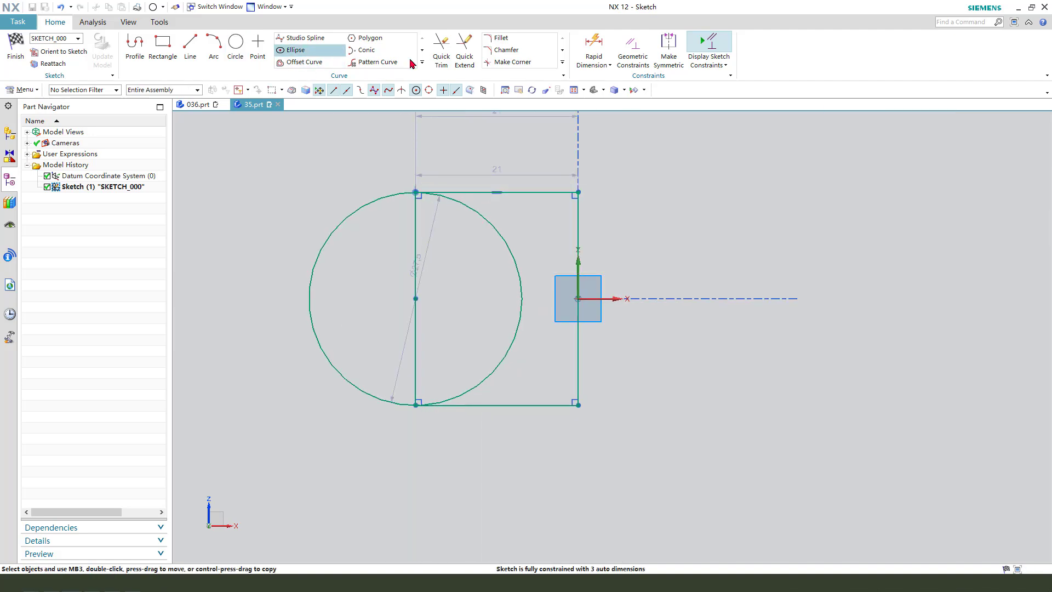
{"action": "left_click", "coordinate": [442, 56]}
{"action": "left_click", "coordinate": [493, 234]}
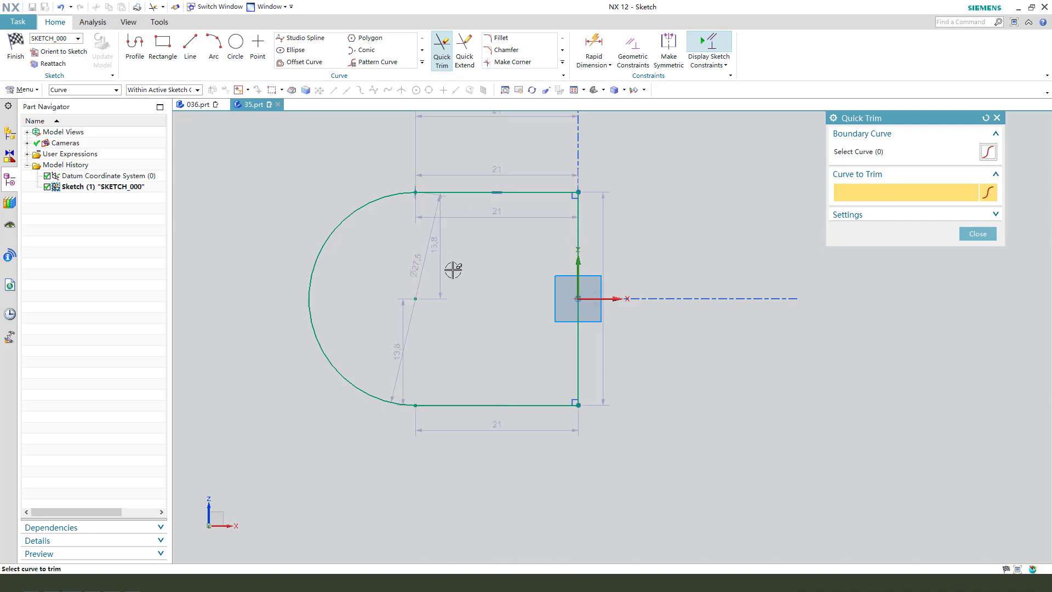
{"action": "key", "text": "Escape"}
{"action": "scroll", "coordinate": [456, 281], "scroll_direction": "down", "scroll_amount": 2}
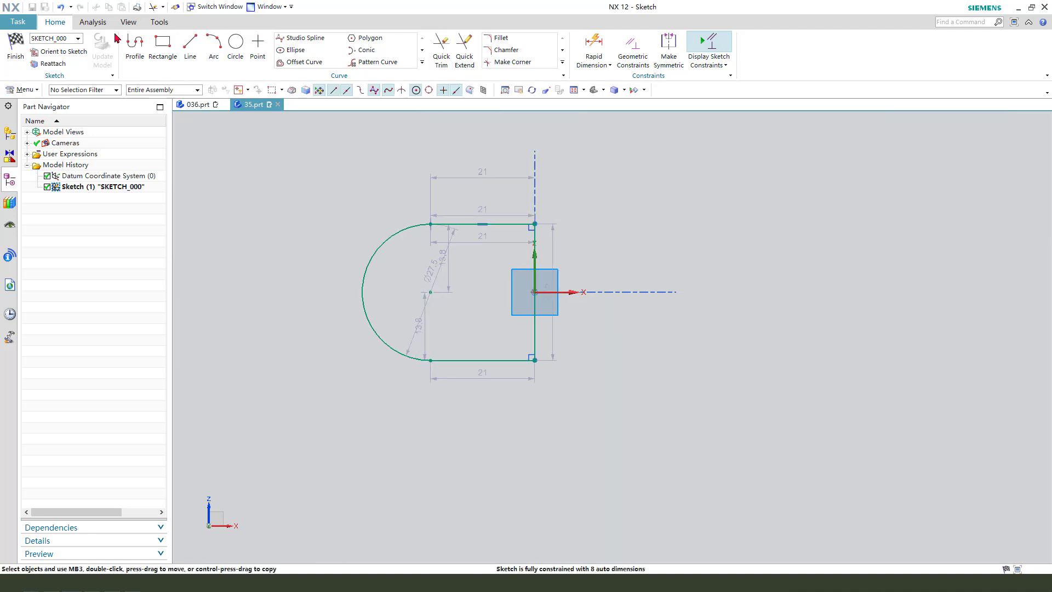
Undo the last trim to restore the left edge, and check the diameter dimension's options
{"action": "left_click", "coordinate": [62, 12]}
{"action": "scroll", "coordinate": [461, 263], "scroll_direction": "up", "scroll_amount": 2}
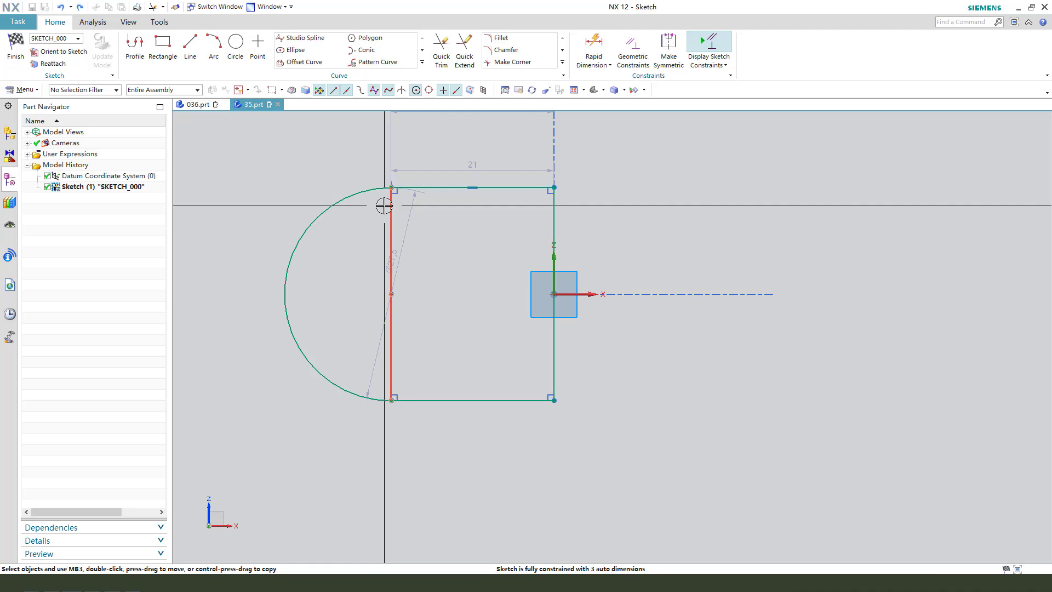
{"action": "left_click", "coordinate": [389, 212]}
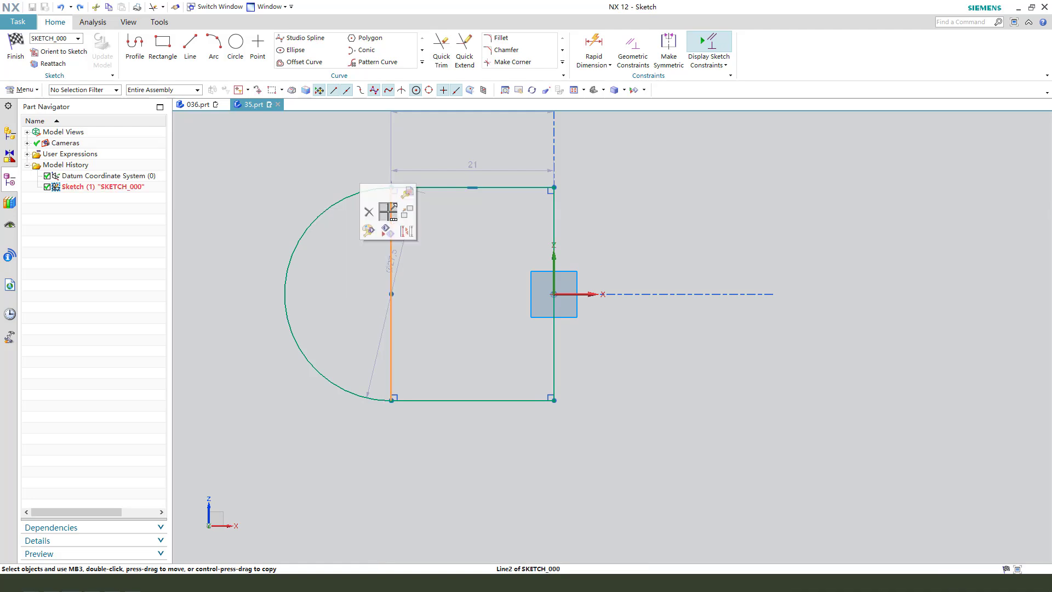
{"action": "right_click", "coordinate": [407, 231]}
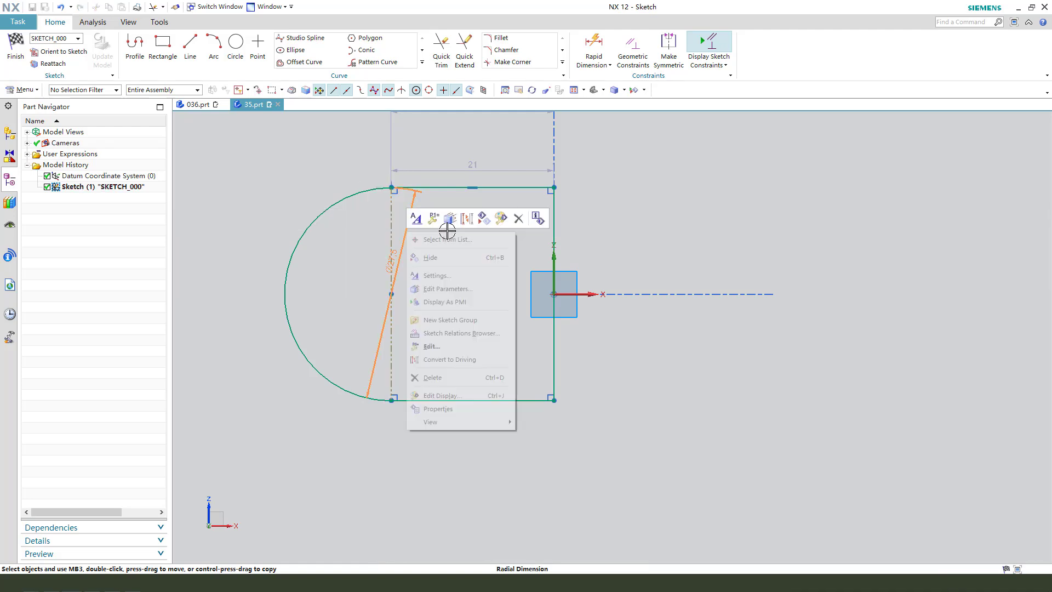
{"action": "left_click", "coordinate": [619, 218]}
{"action": "scroll", "coordinate": [437, 270], "scroll_direction": "down", "scroll_amount": 1}
{"action": "scroll", "coordinate": [446, 165], "scroll_direction": "down", "scroll_amount": 1}
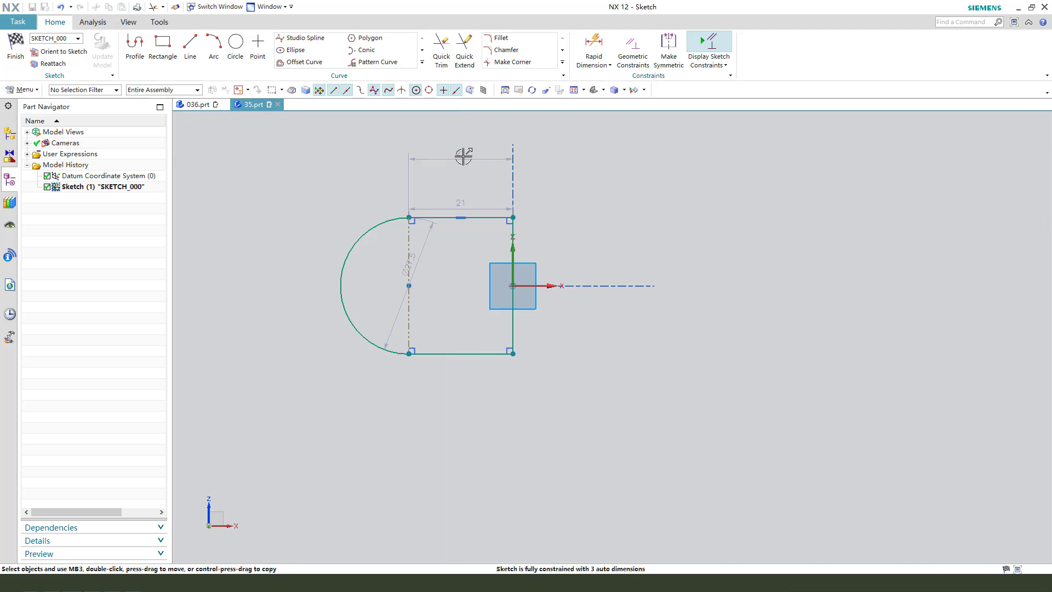
Set the profile width to 25 and the arc diameter to 50
{"action": "left_click", "coordinate": [464, 157]}
{"action": "type", "text": "2"}
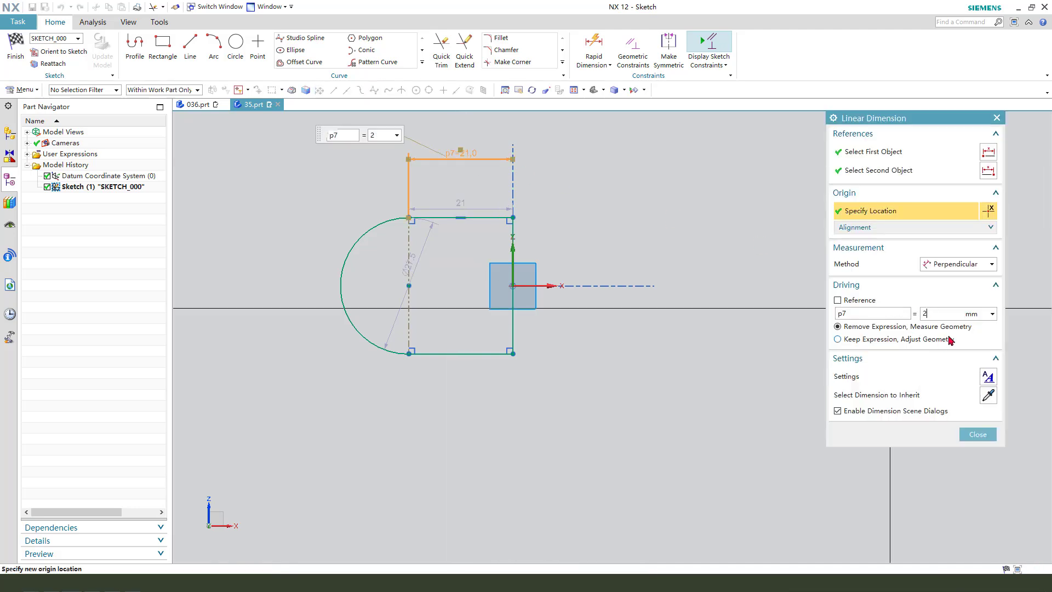
{"action": "type", "text": "5"}
{"action": "key", "text": "Return"}
{"action": "middle_click", "coordinate": [458, 258]}
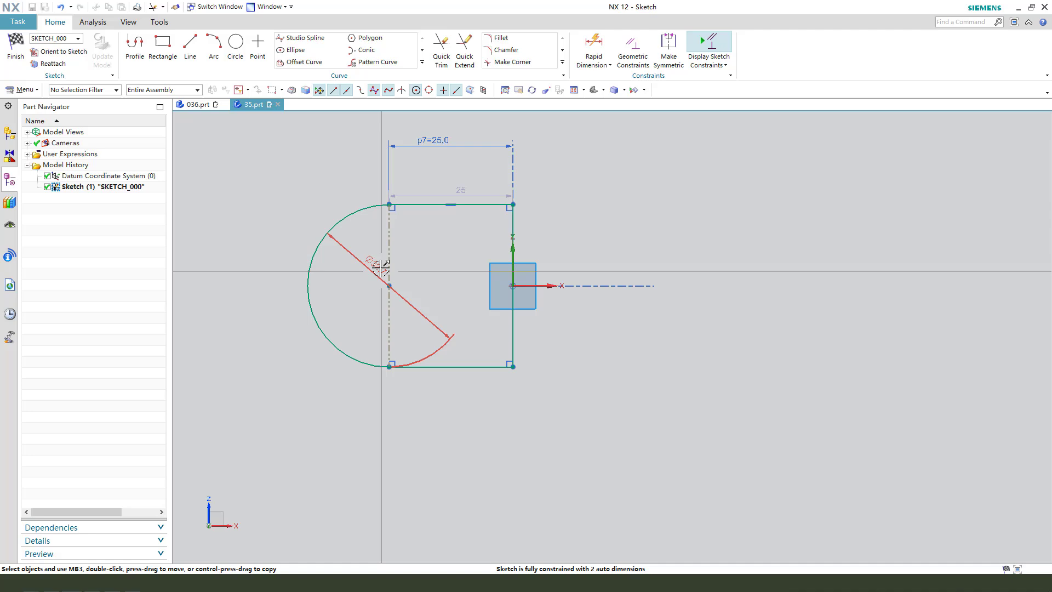
{"action": "left_click_drag", "start_coordinate": [380, 265], "coordinate": [421, 255]}
{"action": "left_click", "coordinate": [421, 255]}
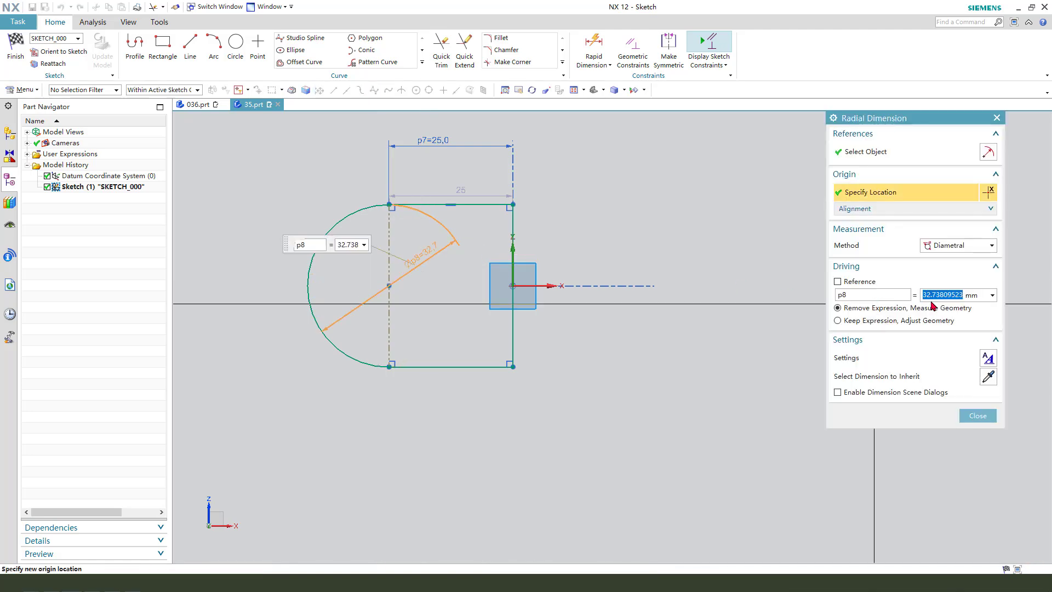
{"action": "type", "text": "50"}
{"action": "key", "text": "Return"}
{"action": "middle_click", "coordinate": [604, 294]}
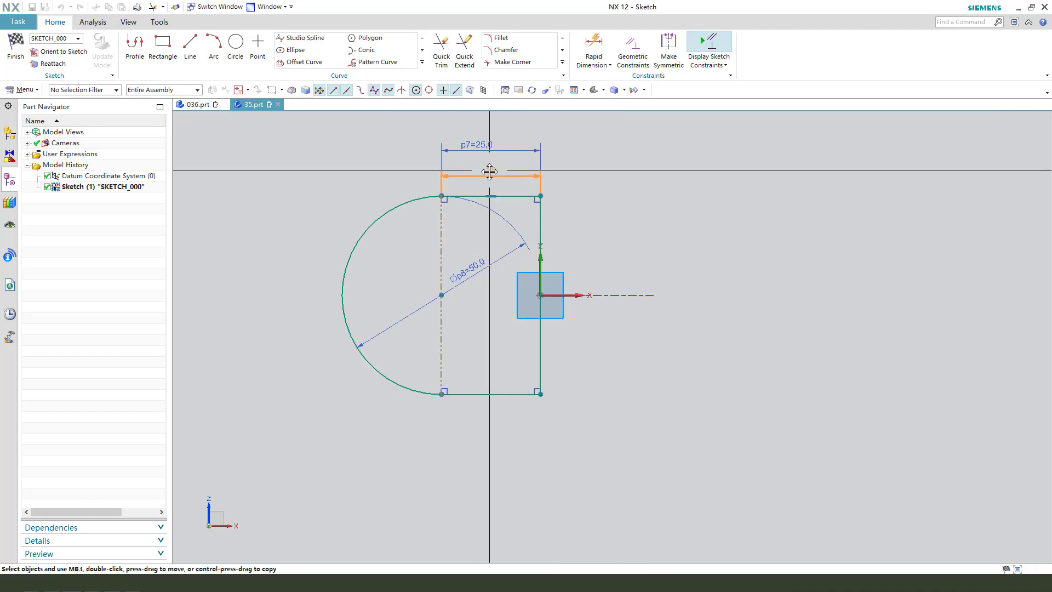
Constrain the top and bottom edges to equal length and put the right edge on the vertical axis
{"action": "left_click", "coordinate": [499, 196]}
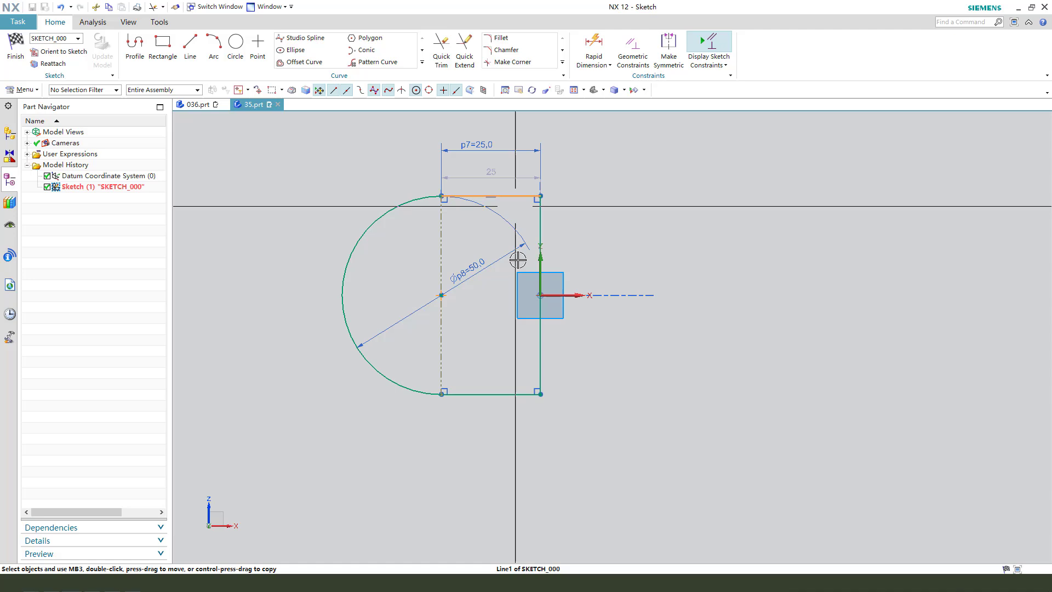
{"action": "left_click", "coordinate": [500, 393]}
{"action": "left_click", "coordinate": [677, 364]}
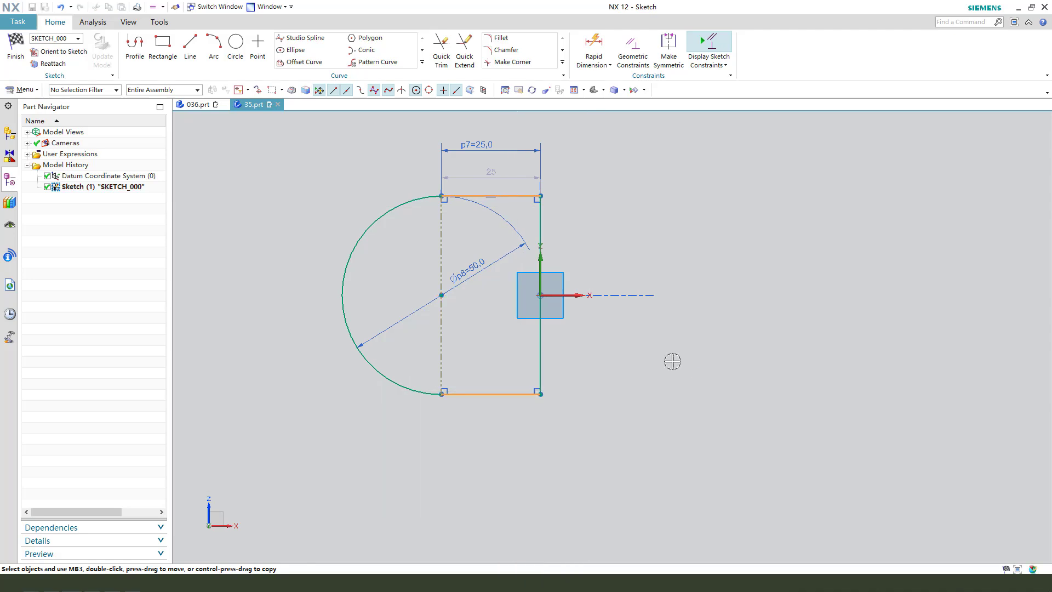
{"action": "mouse_move", "coordinate": [545, 197]}
{"action": "left_mouse_down"}
{"action": "mouse_move", "coordinate": [555, 183]}
{"action": "mouse_move", "coordinate": [571, 197]}
{"action": "left_mouse_up"}
{"action": "left_click", "coordinate": [571, 280]}
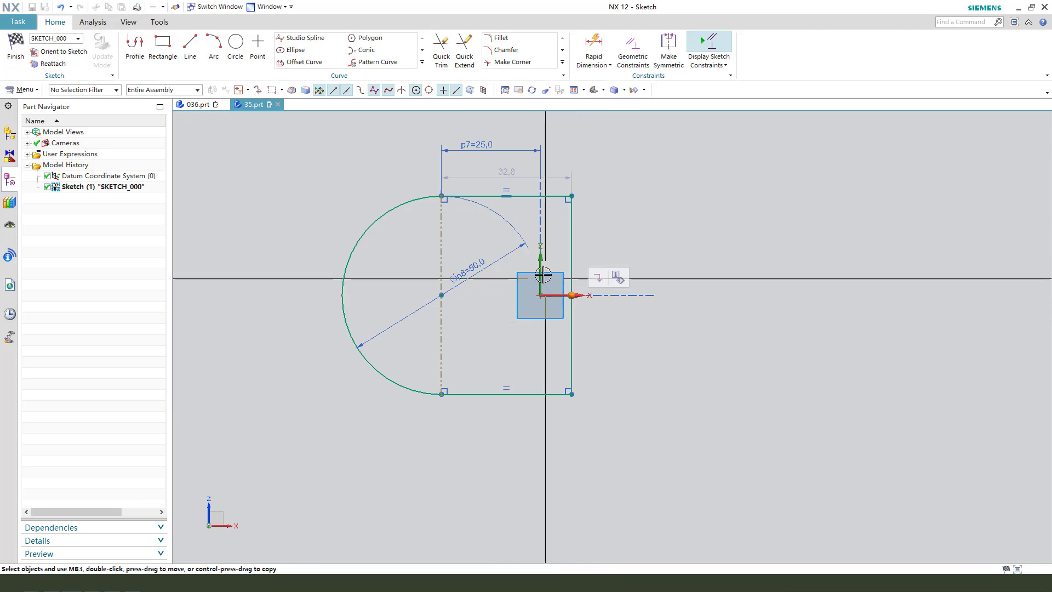
{"action": "left_click", "coordinate": [540, 261]}
{"action": "left_click", "coordinate": [566, 246]}
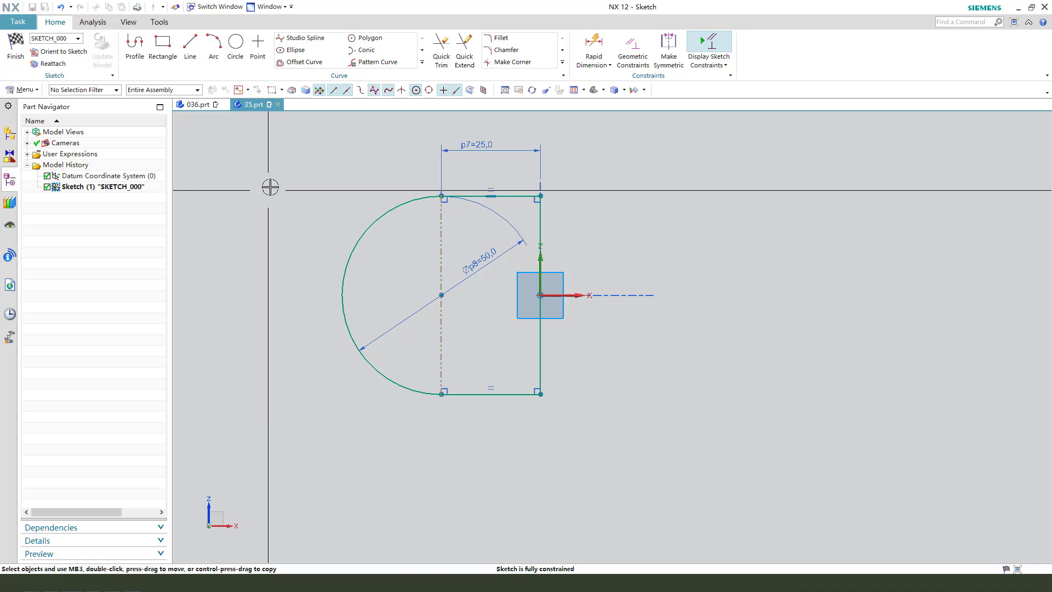
Draw a circle concentric with the round end and dimension it to 15 mm diameter
{"action": "left_click", "coordinate": [238, 50]}
{"action": "left_click", "coordinate": [441, 294]}
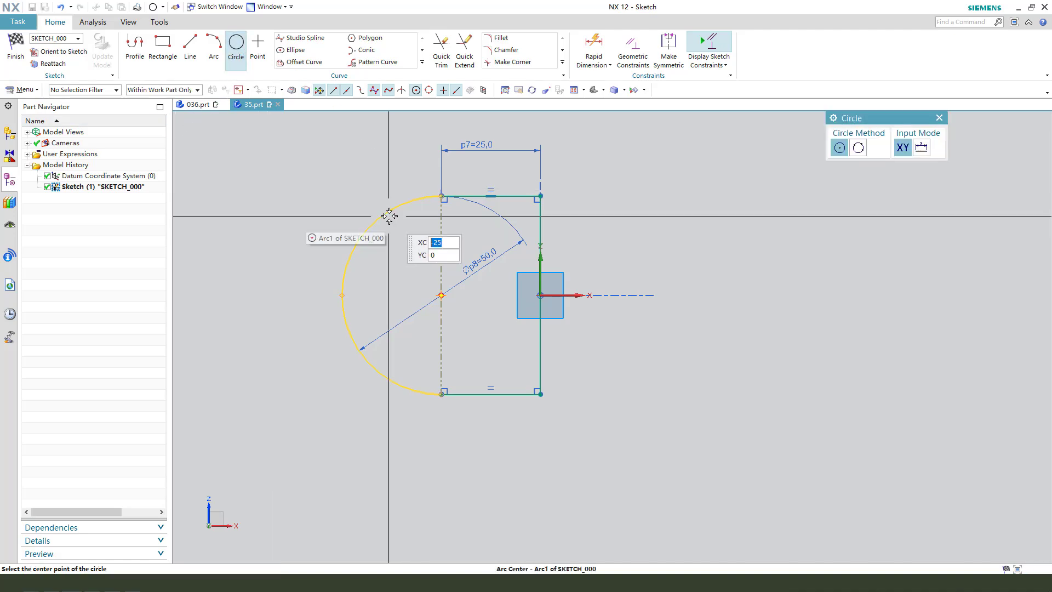
{"action": "left_click", "coordinate": [416, 242]}
{"action": "key", "text": "Escape"}
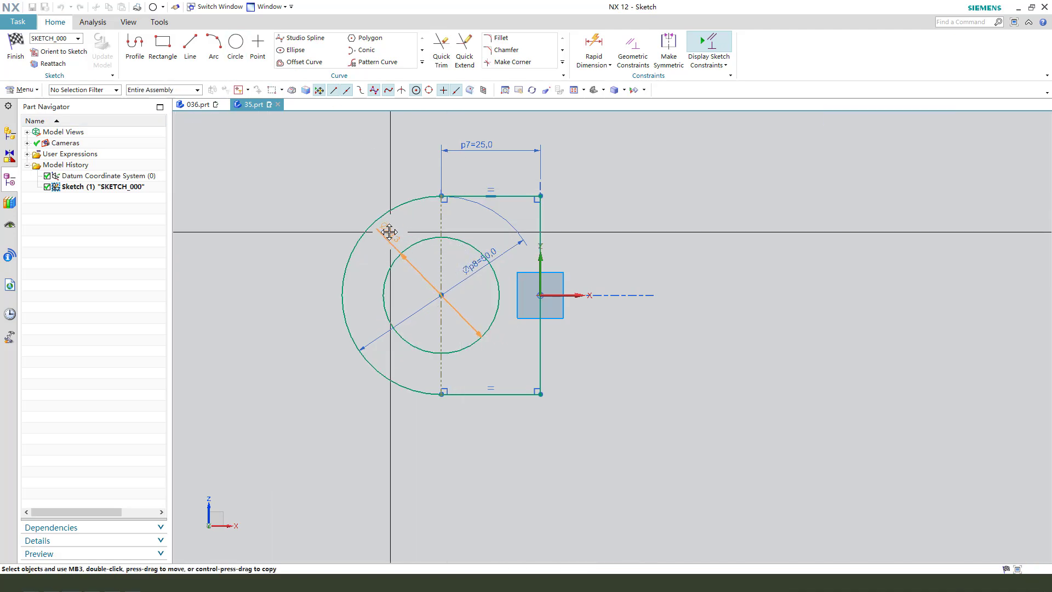
{"action": "left_click", "coordinate": [388, 233]}
{"action": "type", "text": "15"}
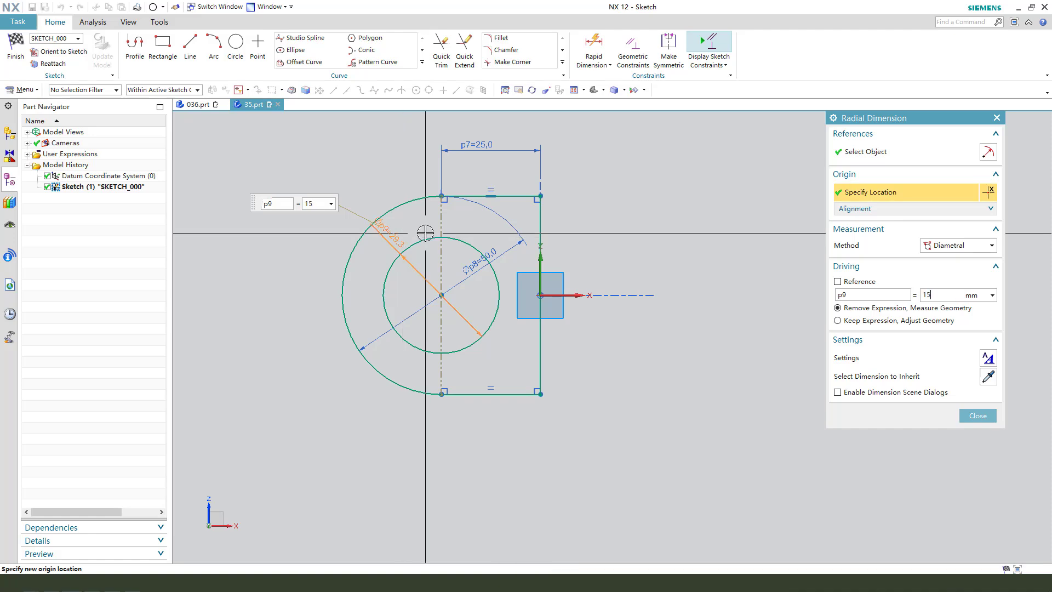
{"action": "left_click", "coordinate": [425, 232]}
{"action": "key", "text": "Escape"}
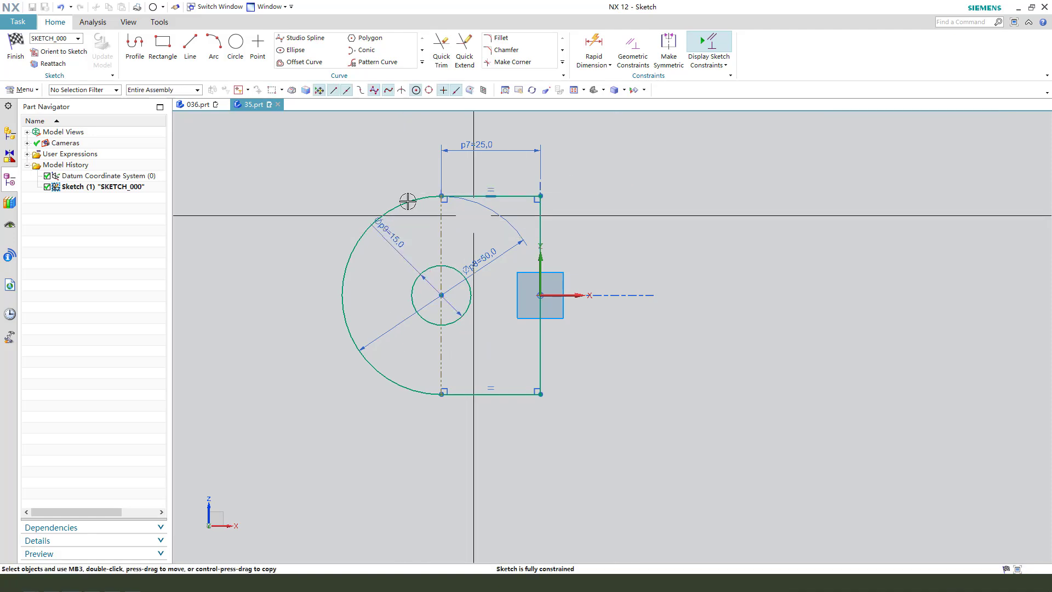
Finish the sketch and extrude the profile symmetrically, distance 5, into a plate
{"action": "left_click", "coordinate": [16, 57]}
{"action": "key", "text": "x"}
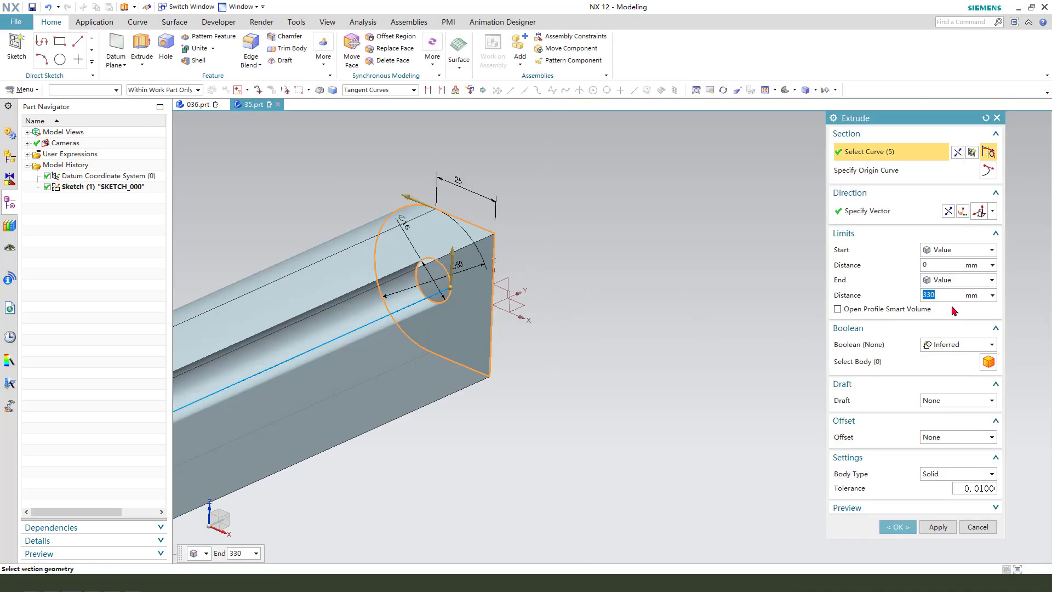
{"action": "type", "text": "5"}
{"action": "key", "text": "Return"}
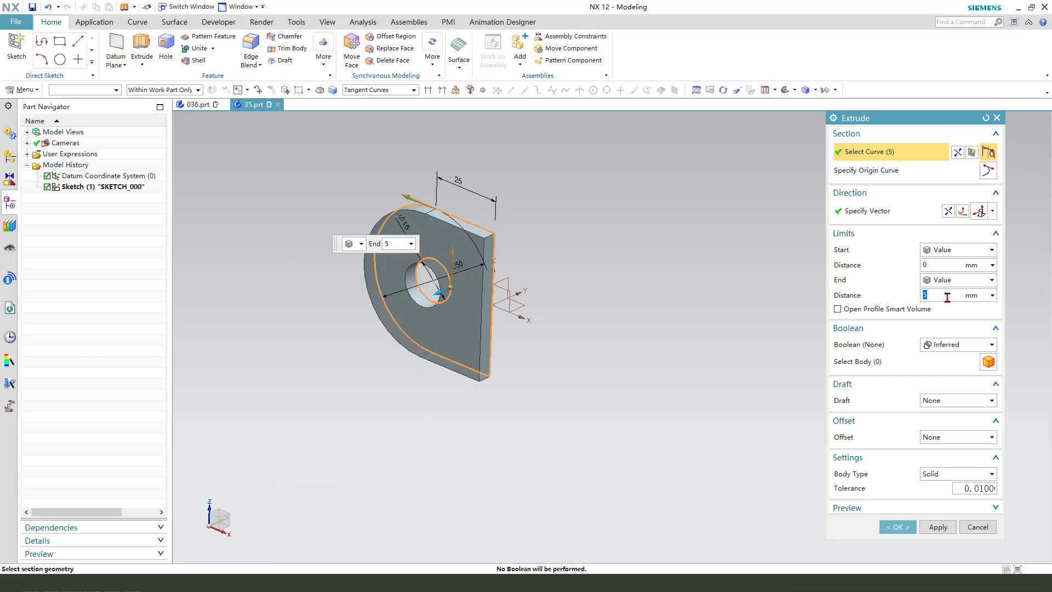
{"action": "left_click", "coordinate": [957, 279]}
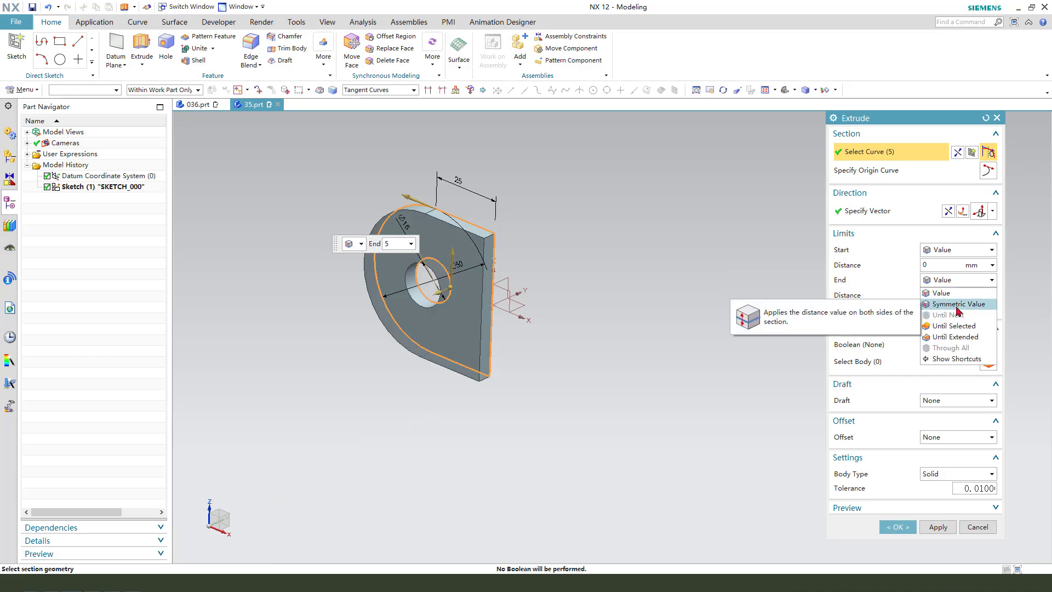
{"action": "left_click", "coordinate": [958, 304]}
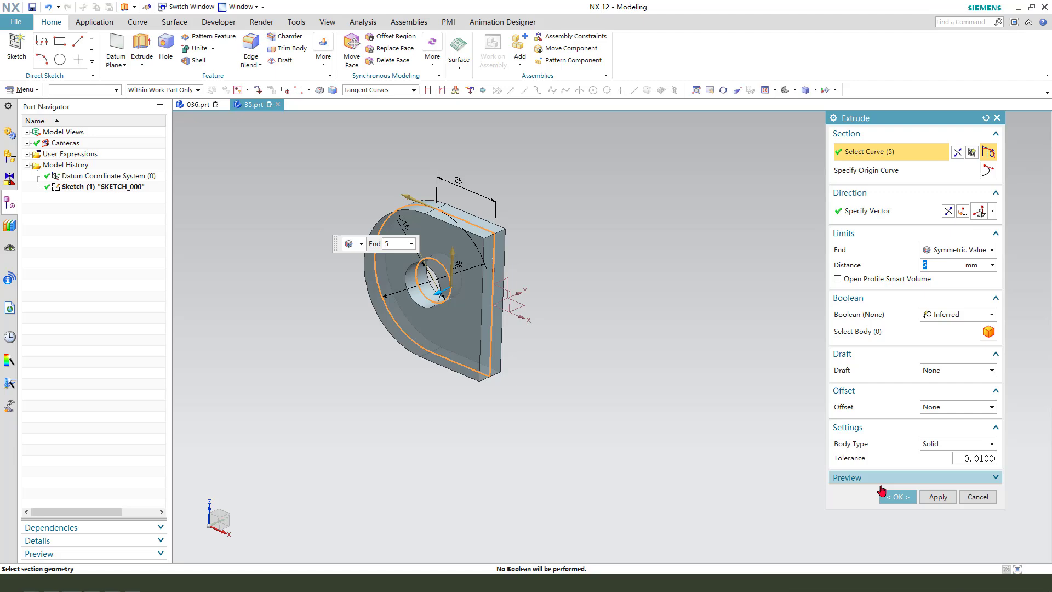
{"action": "left_click", "coordinate": [897, 497]}
{"action": "middle_click_drag", "start_coordinate": [460, 223], "coordinate": [439, 175]}
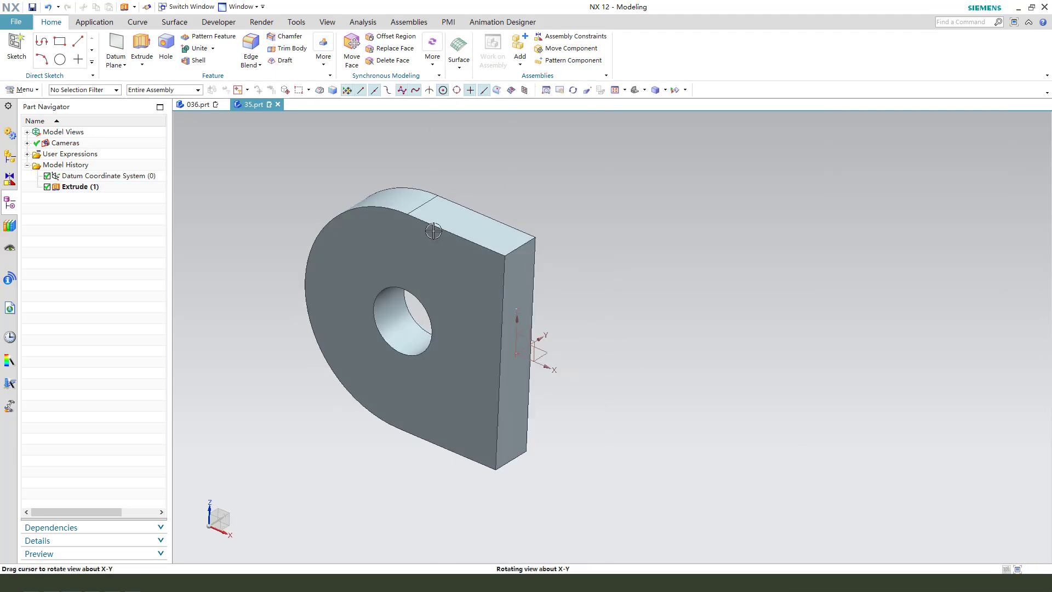
Pattern the lug solid linearly along X: count 2, pitch distance 100
{"action": "left_click", "coordinate": [323, 58]}
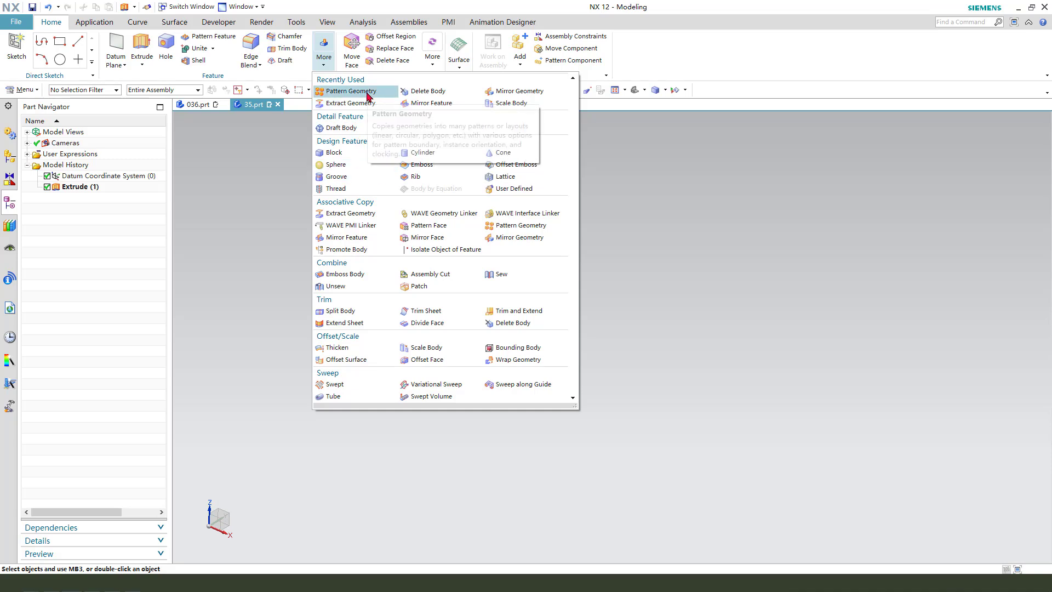
{"action": "left_click", "coordinate": [366, 96]}
{"action": "left_click", "coordinate": [427, 216]}
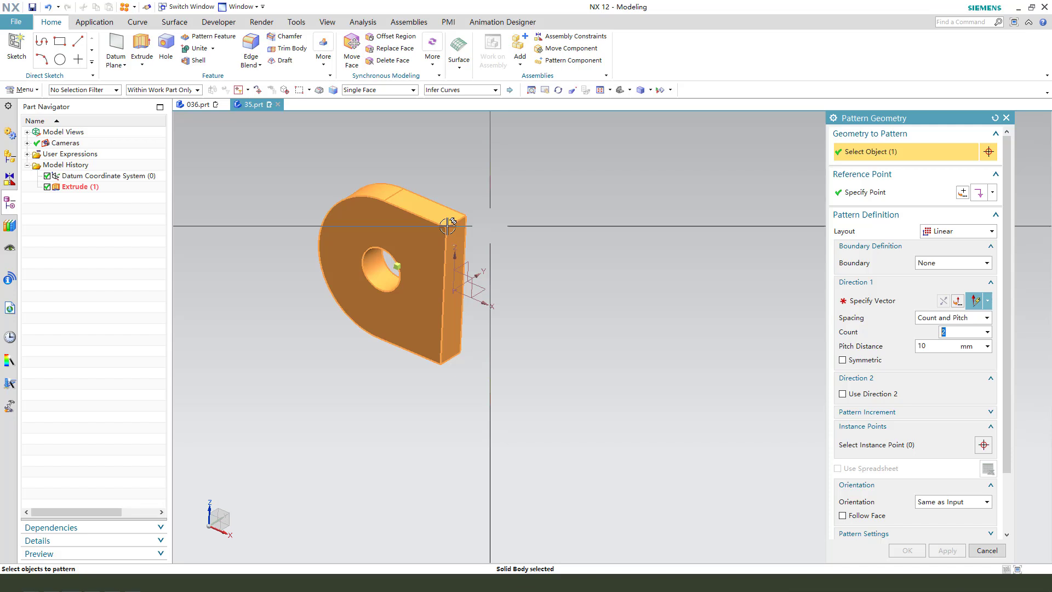
{"action": "scroll", "coordinate": [427, 215], "scroll_direction": "down", "scroll_amount": 1}
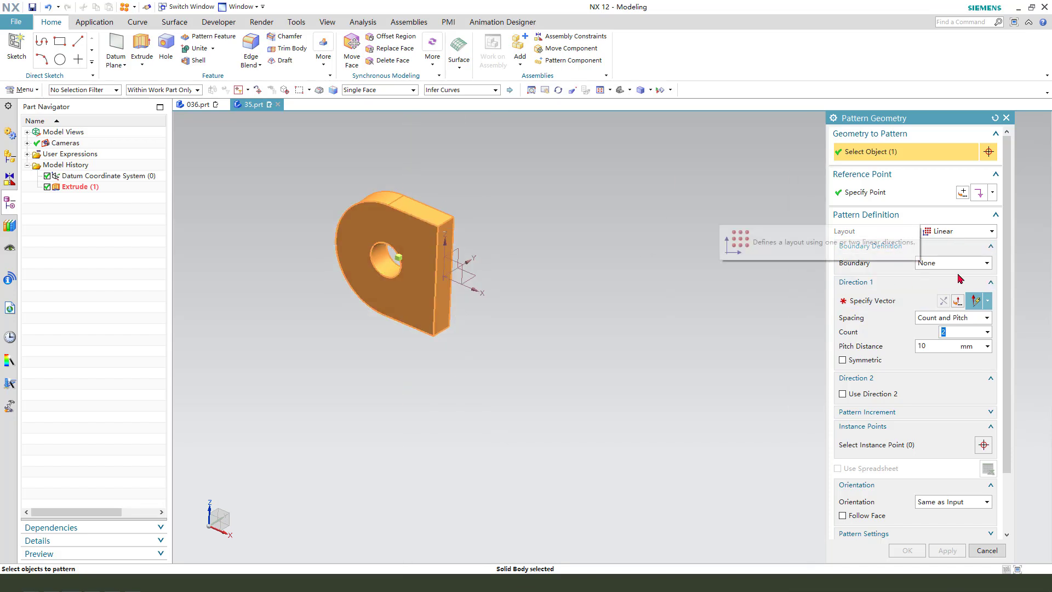
{"action": "left_click", "coordinate": [920, 303]}
{"action": "left_click", "coordinate": [634, 348]}
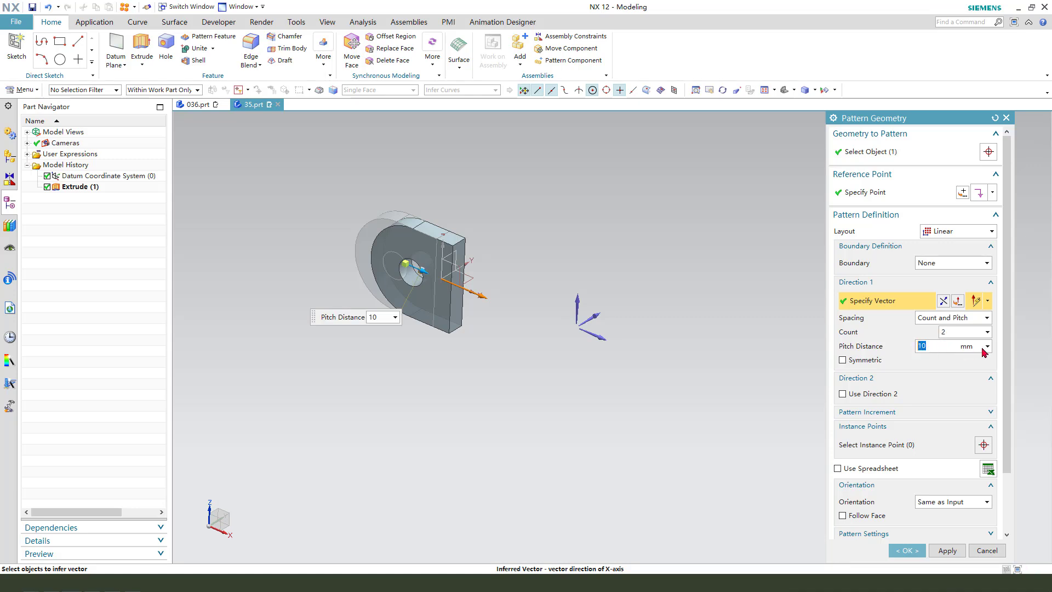
{"action": "type", "text": "0"}
{"action": "key", "text": "Return"}
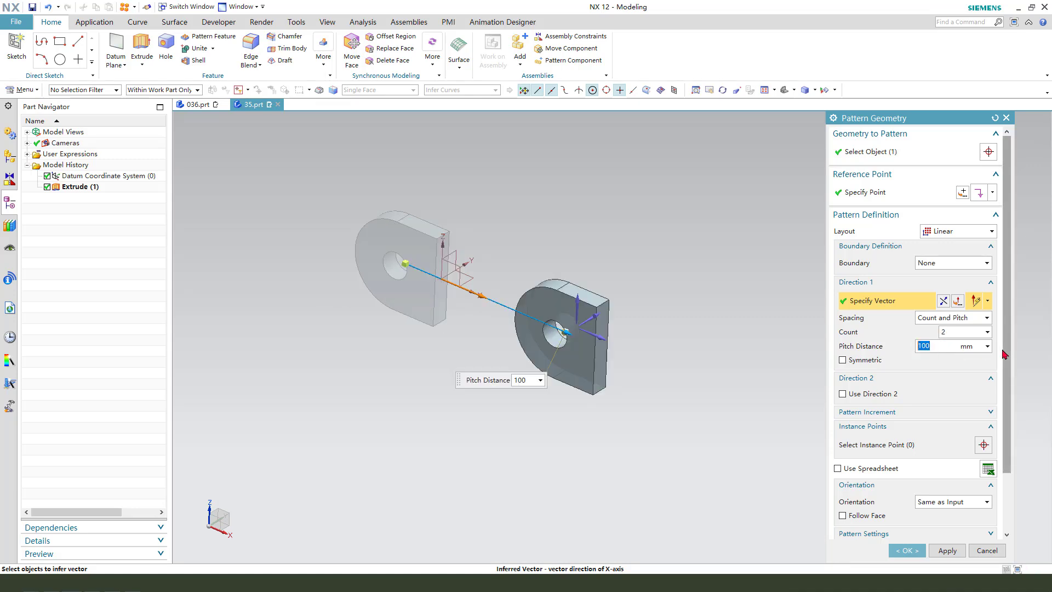
{"action": "middle_click", "coordinate": [623, 316]}
{"action": "scroll", "coordinate": [633, 311], "scroll_direction": "down", "scroll_amount": 1}
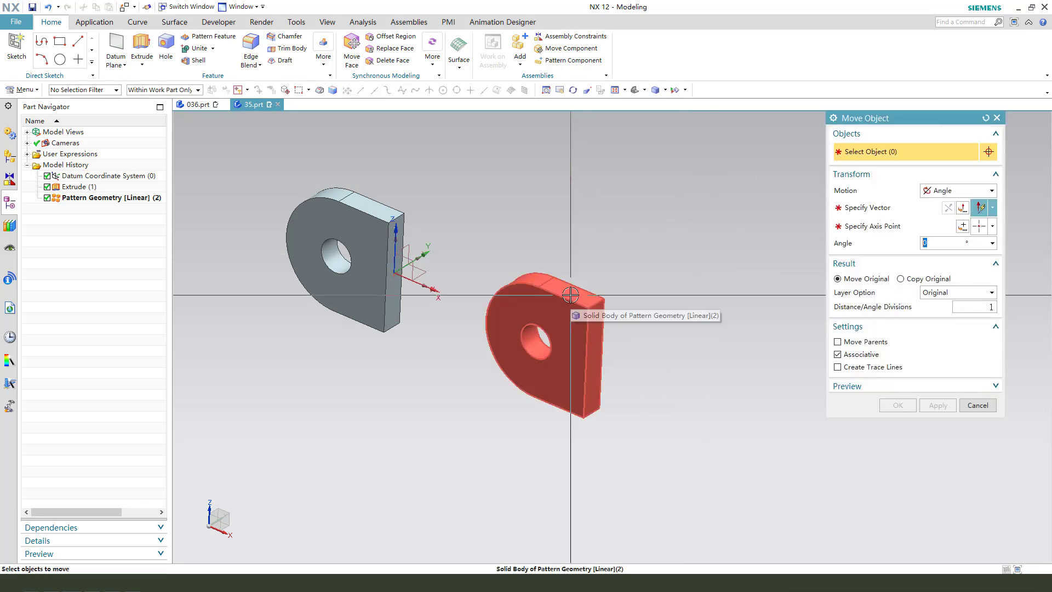
Rotate the copied lug 180° about its hole centre using Move Object
{"action": "left_click", "coordinate": [575, 321]}
{"action": "left_click", "coordinate": [884, 212]}
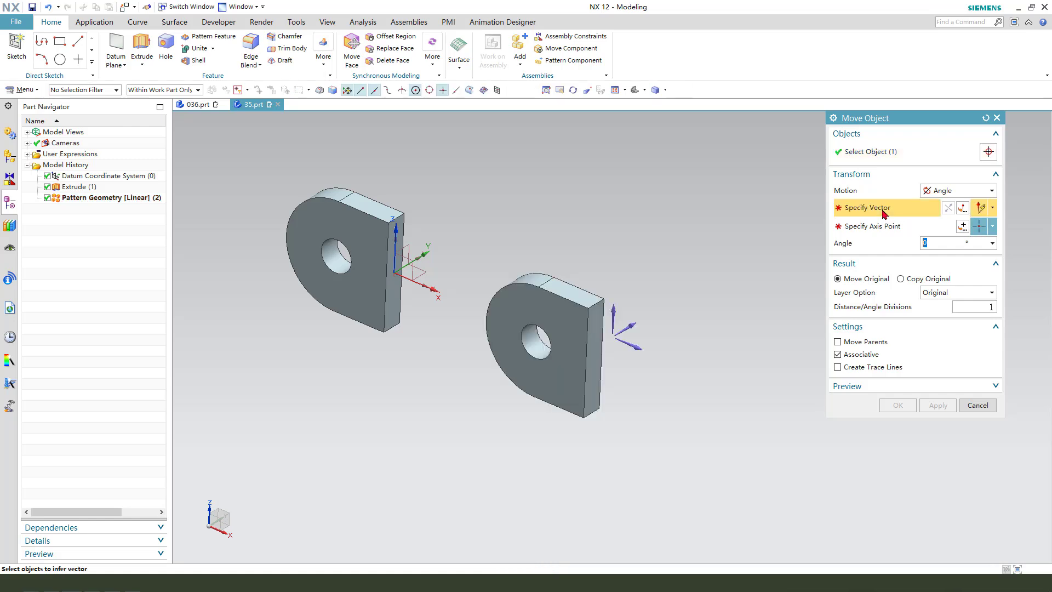
{"action": "middle_click", "coordinate": [735, 307]}
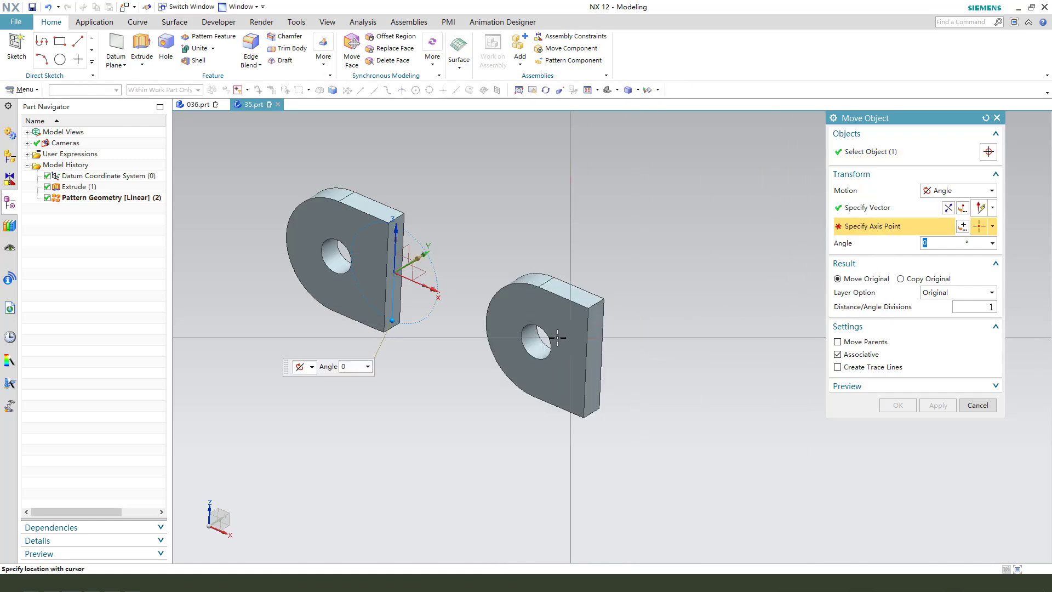
{"action": "left_click", "coordinate": [990, 238]}
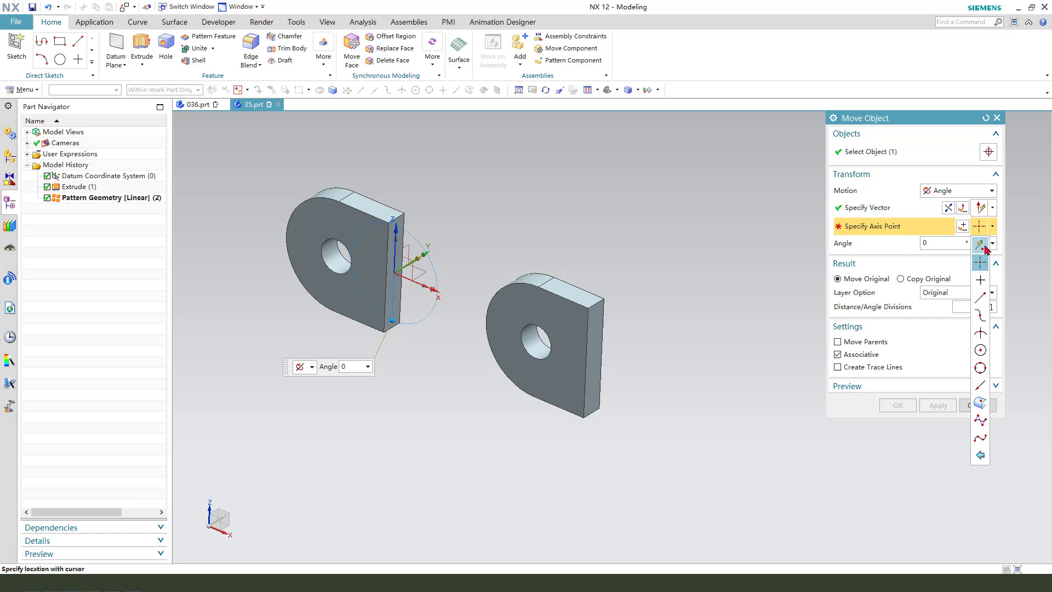
{"action": "left_click", "coordinate": [551, 334]}
{"action": "type", "text": "180"}
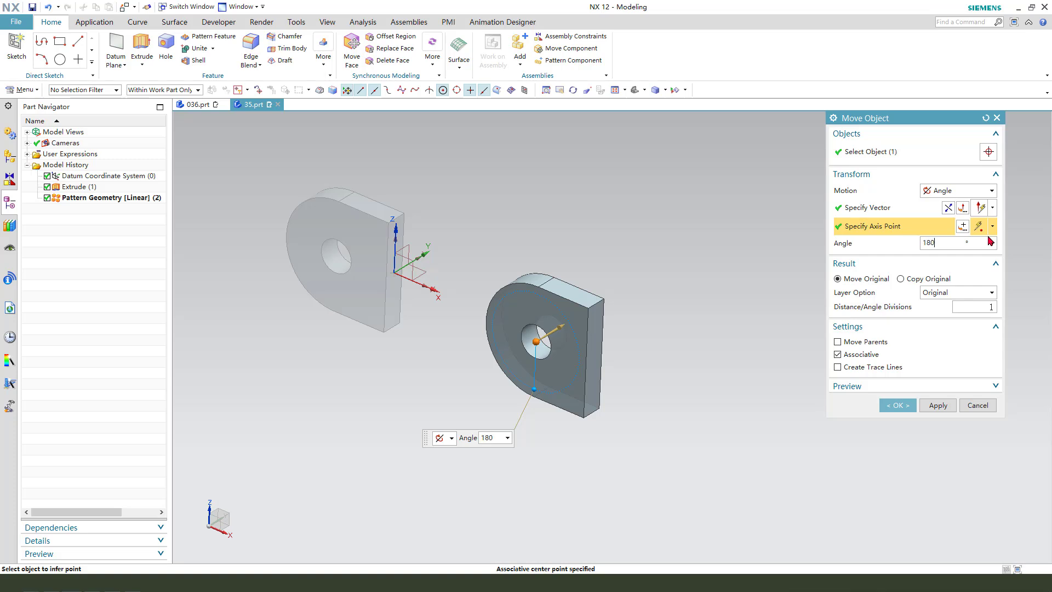
{"action": "key", "text": "Return"}
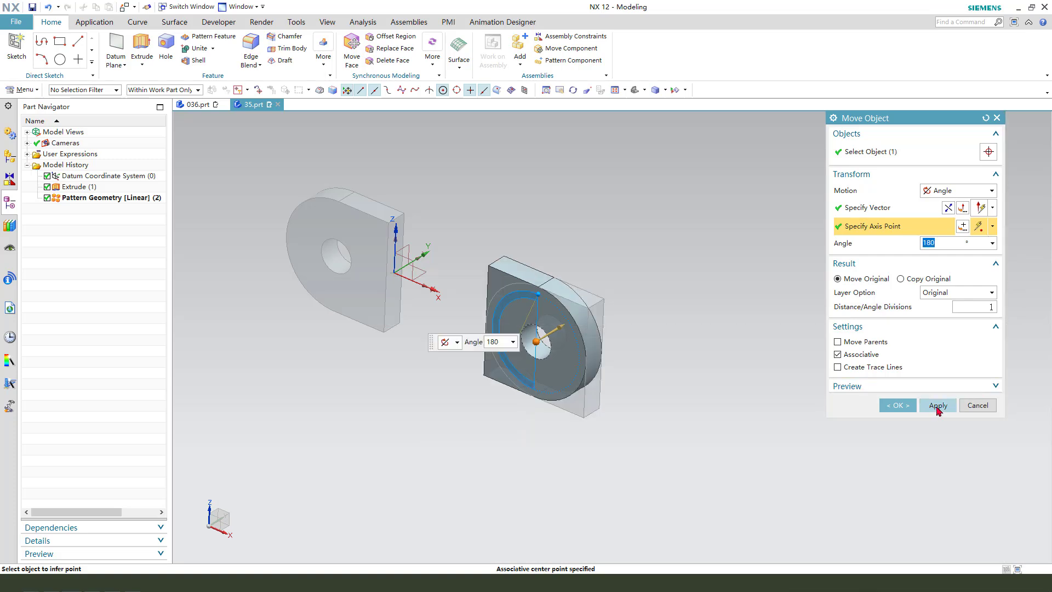
{"action": "left_click", "coordinate": [937, 405]}
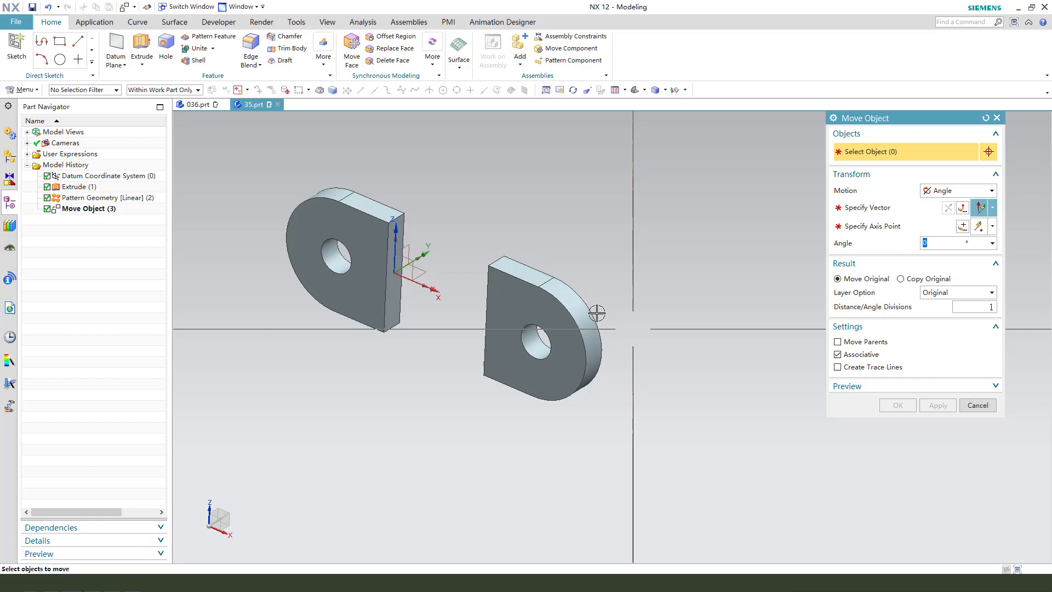
Rotate the flipped lug 90° about the vertical ZC axis
{"action": "left_click", "coordinate": [566, 300]}
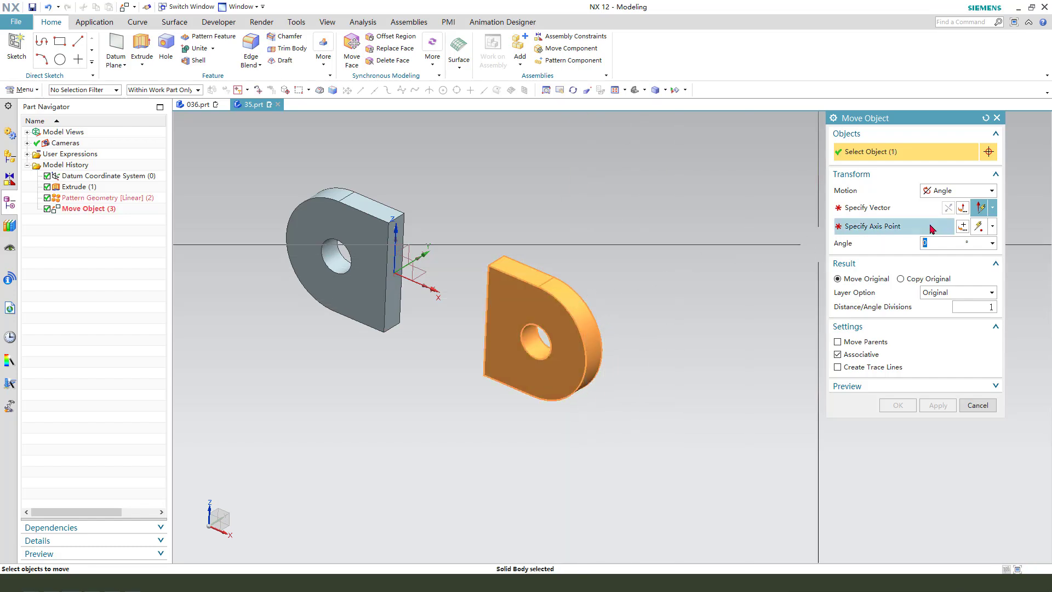
{"action": "left_click", "coordinate": [660, 343]}
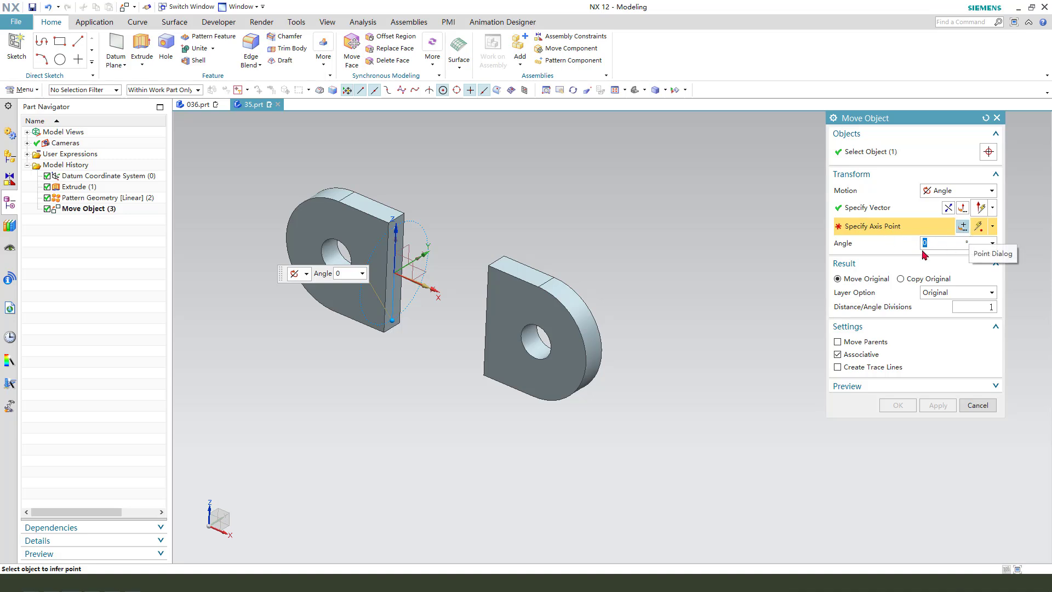
{"action": "left_click", "coordinate": [963, 226]}
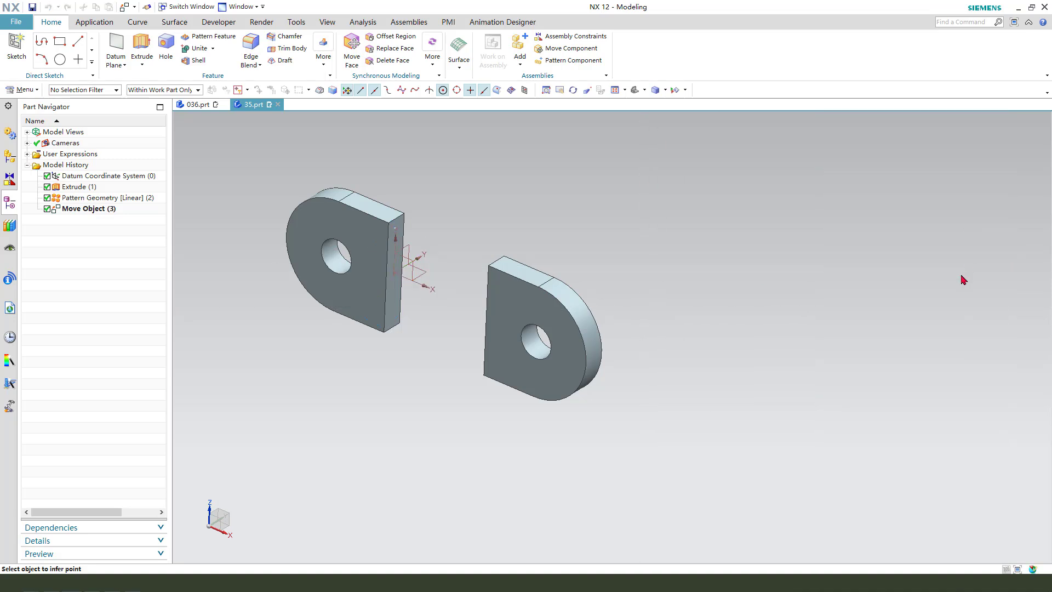
{"action": "left_click", "coordinate": [936, 332]}
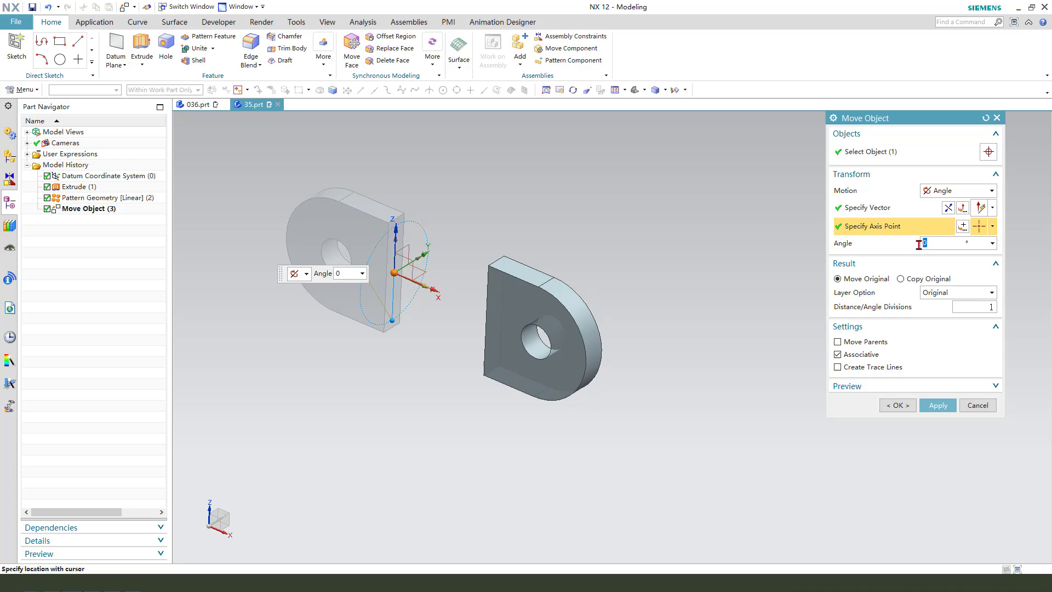
{"action": "type", "text": "0"}
{"action": "key", "text": "Return"}
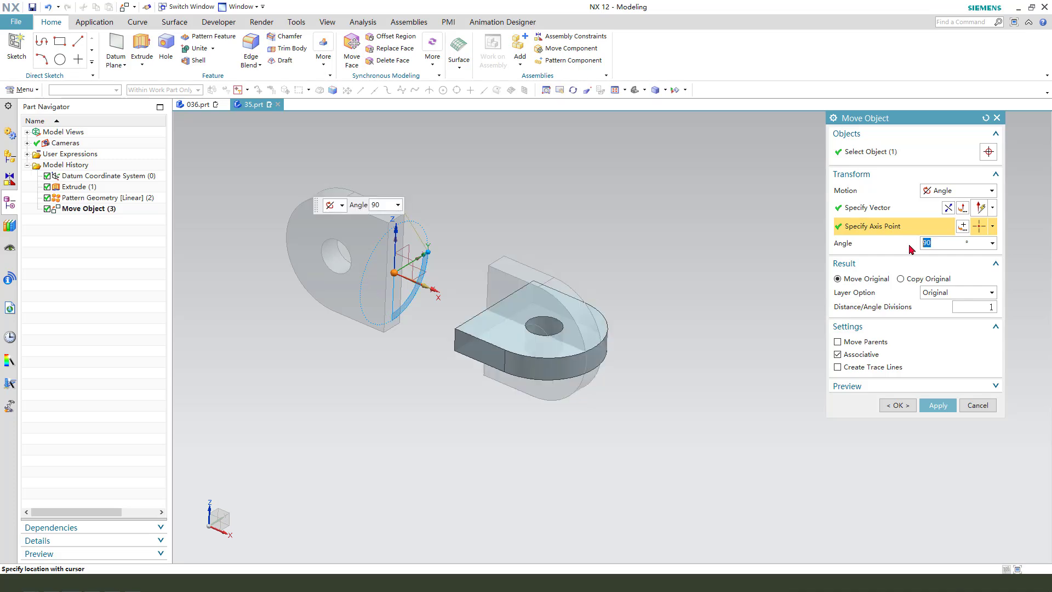
{"action": "left_click", "coordinate": [897, 405]}
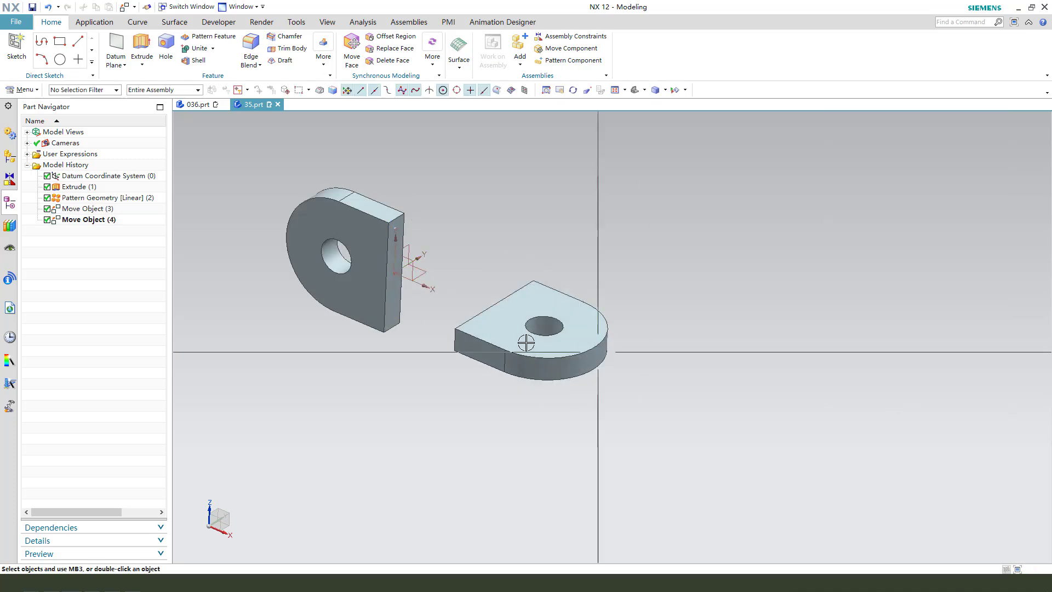
Hide the datum coordinate system and orbit to view both lugs
{"action": "left_click", "coordinate": [405, 268]}
{"action": "key", "text": "ctrl+b"}
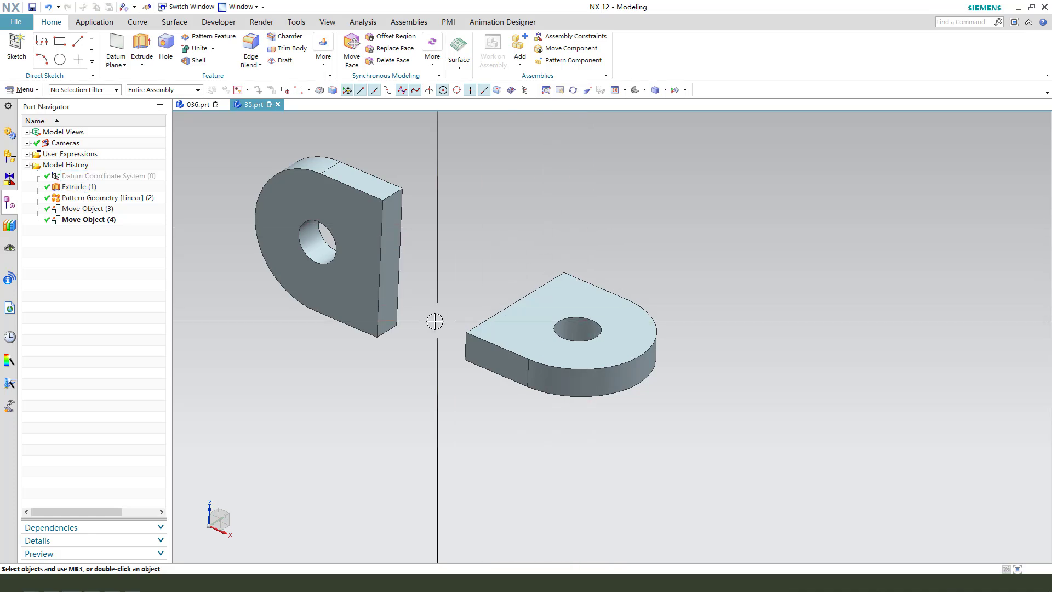
{"action": "mouse_move", "coordinate": [435, 321]}
{"action": "middle_mouse_down"}
{"action": "mouse_move", "coordinate": [458, 270]}
{"action": "mouse_move", "coordinate": [444, 252]}
{"action": "mouse_move", "coordinate": [464, 241]}
{"action": "middle_mouse_up"}
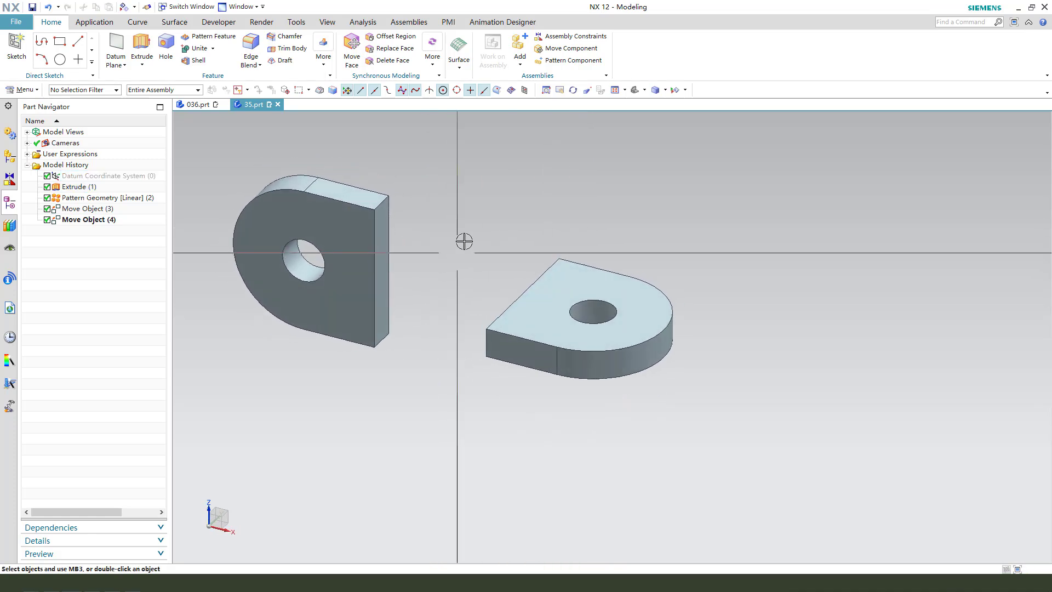
Create a bridge curve from the upright lug's top edge to the flat lug's edge
{"action": "left_click", "coordinate": [138, 26]}
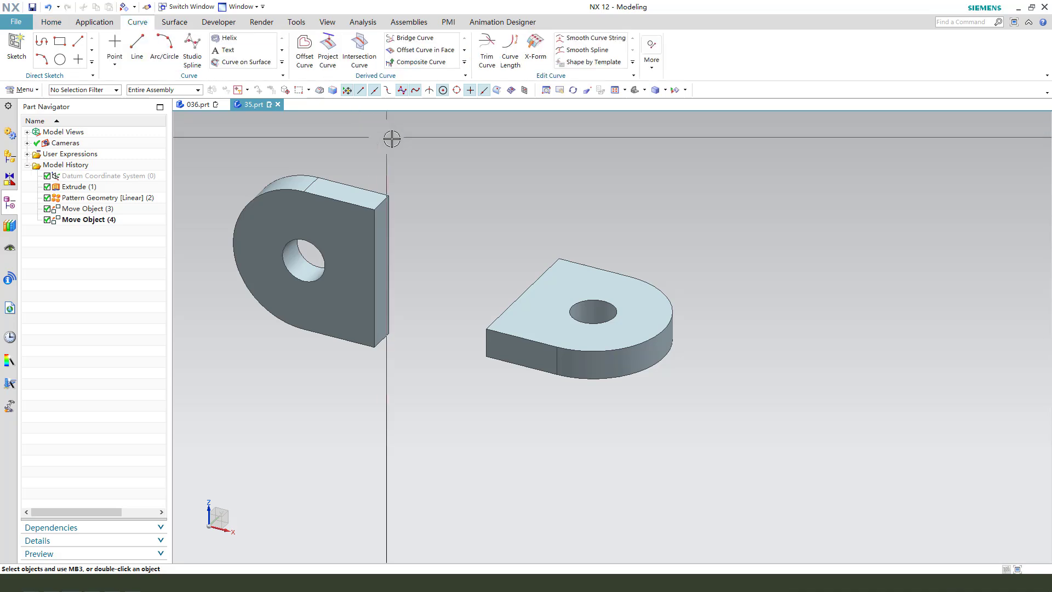
{"action": "left_click", "coordinate": [409, 42]}
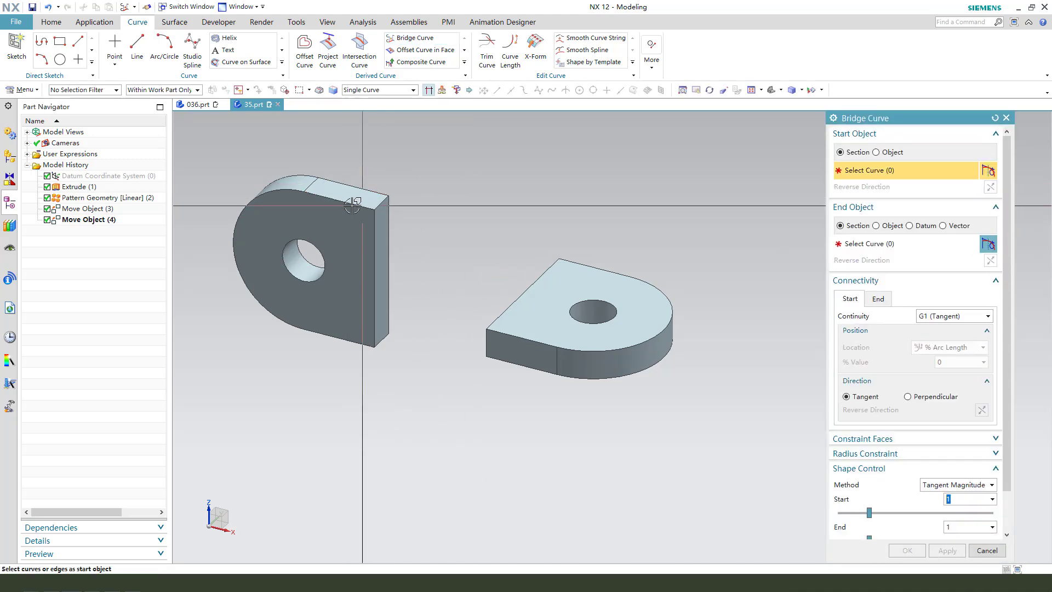
{"action": "scroll", "coordinate": [396, 195], "scroll_direction": "up", "scroll_amount": 2}
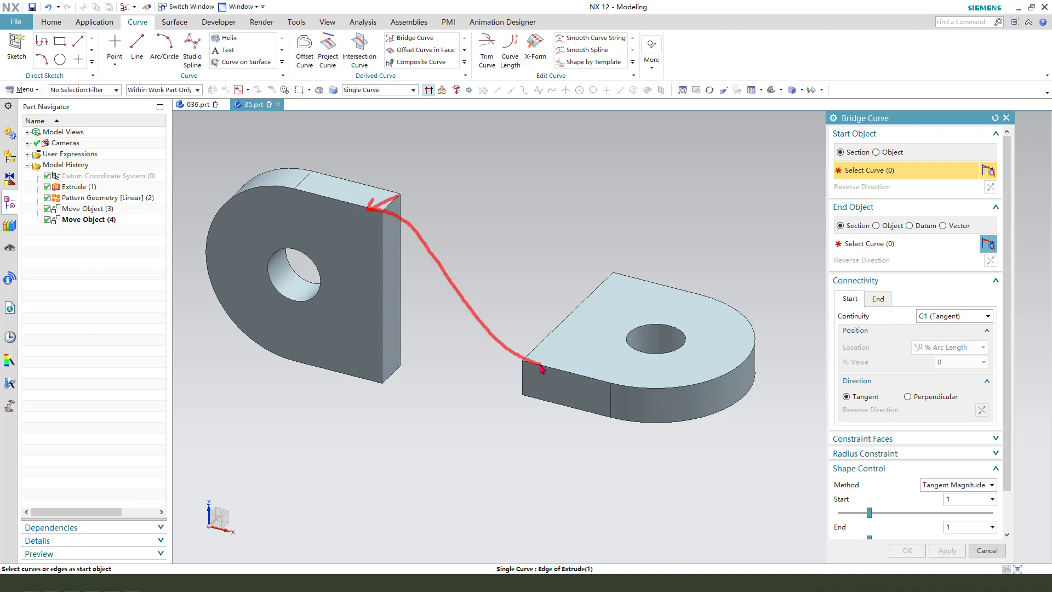
{"action": "key", "text": "Escape"}
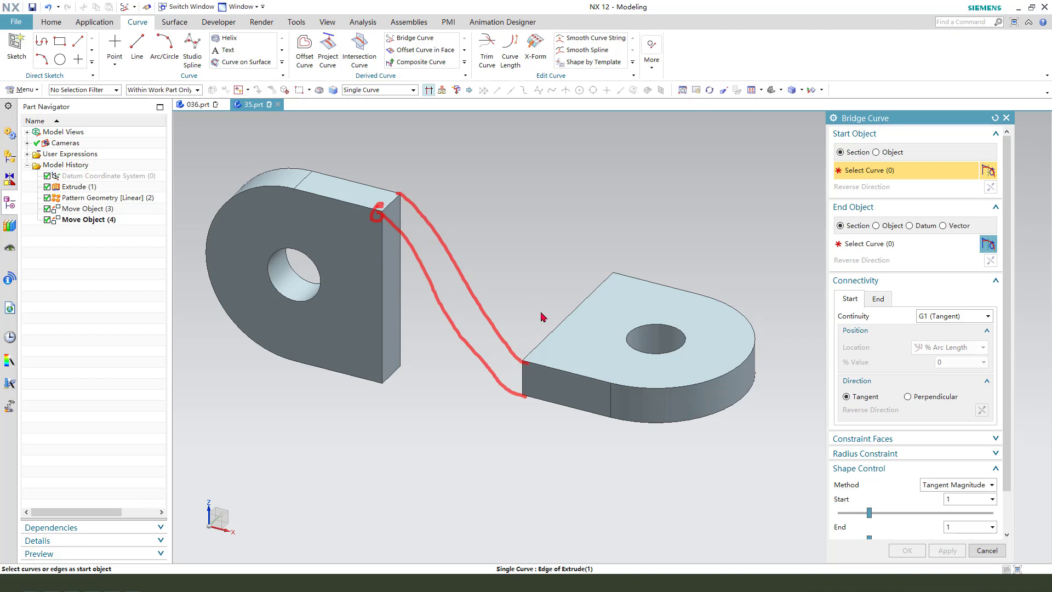
{"action": "left_click", "coordinate": [372, 207]}
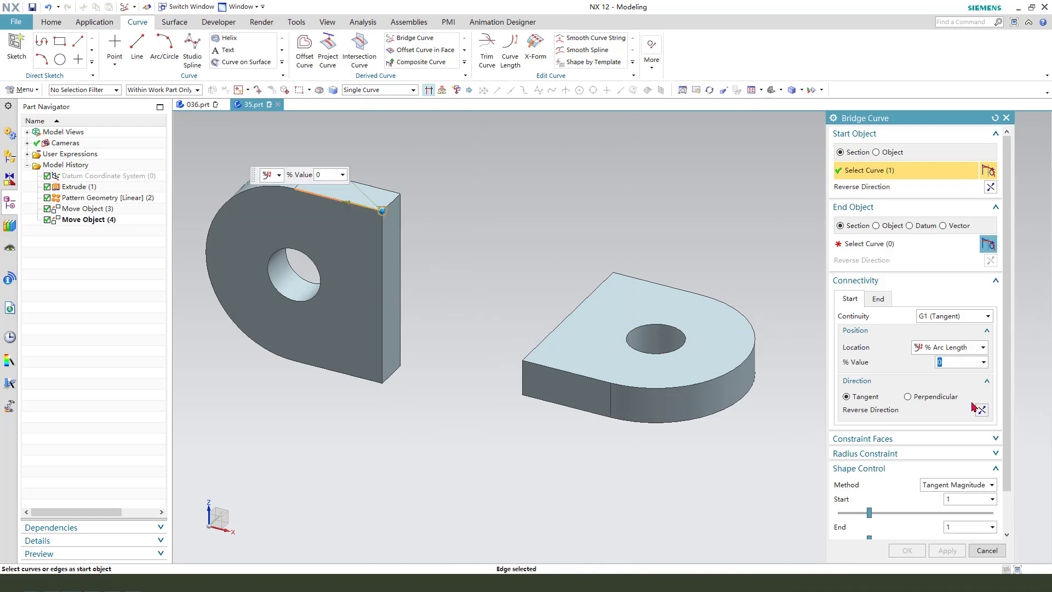
{"action": "scroll", "coordinate": [942, 312], "scroll_direction": "down", "scroll_amount": 1}
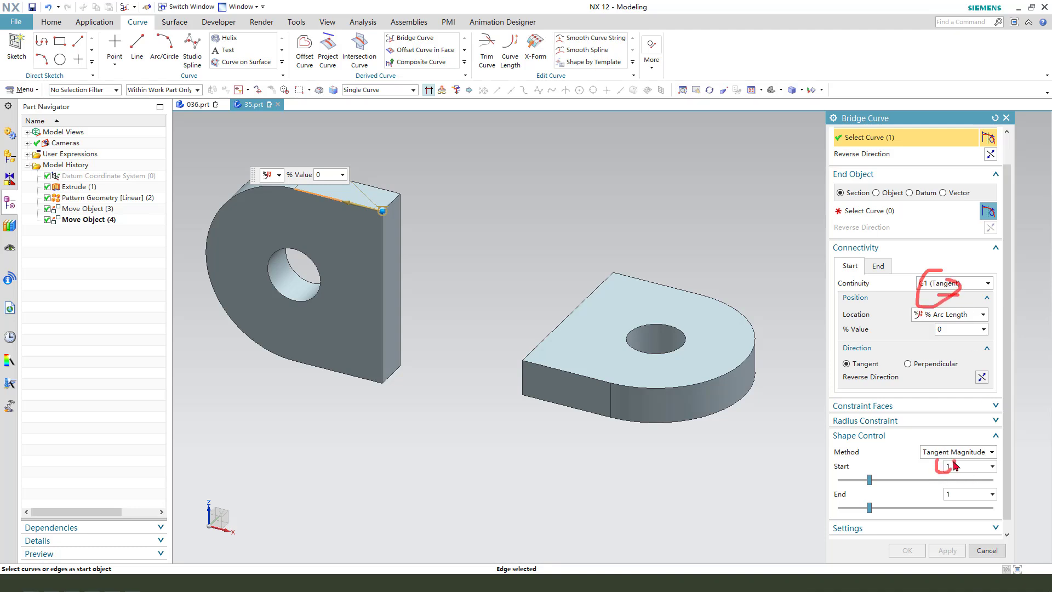
{"action": "left_click", "coordinate": [534, 403]}
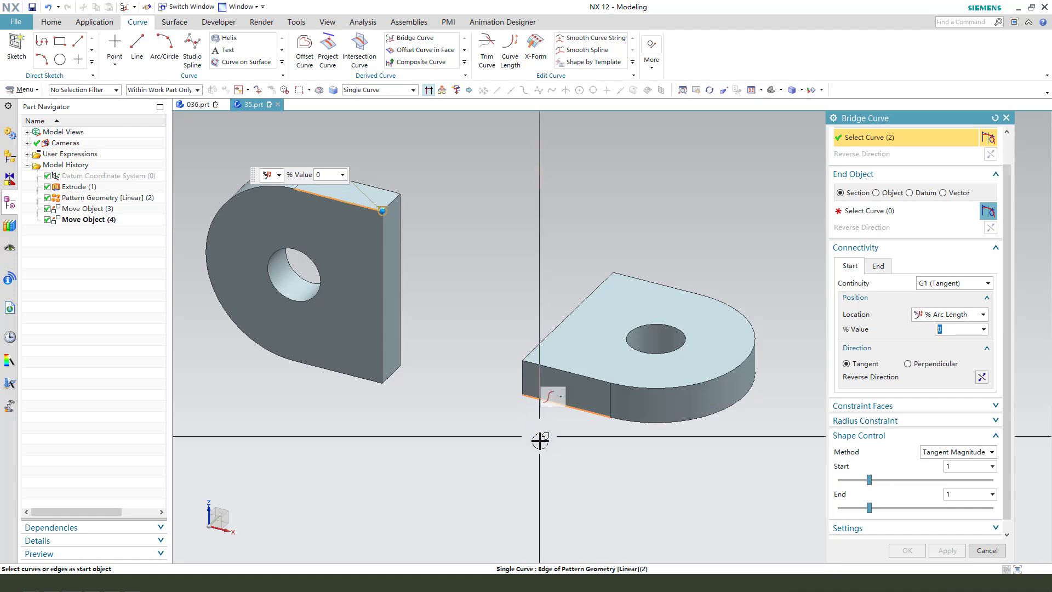
{"action": "left_click", "coordinate": [545, 400], "text": "shift"}
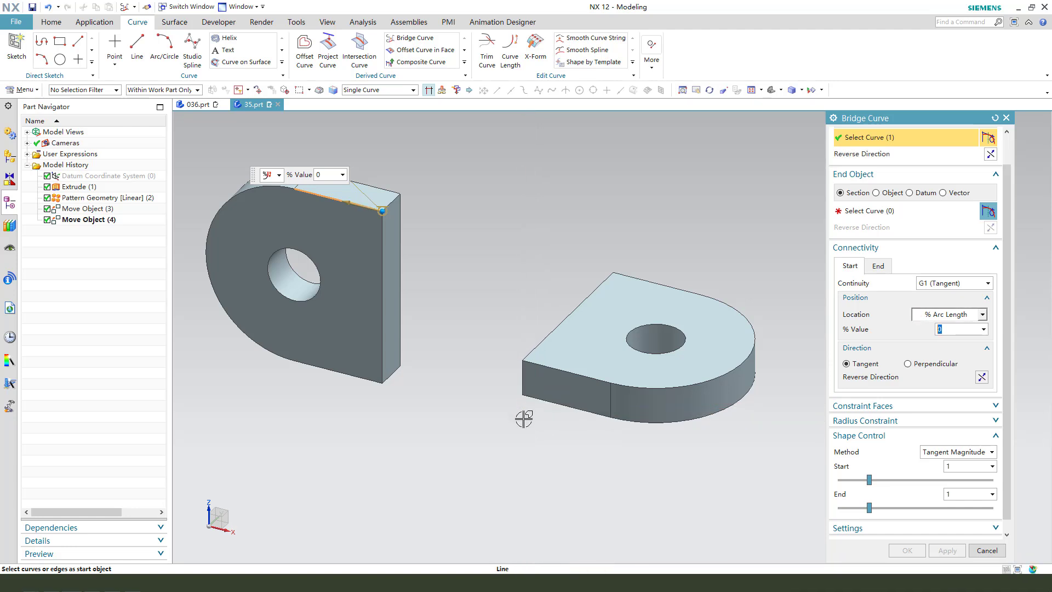
{"action": "left_click", "coordinate": [873, 211]}
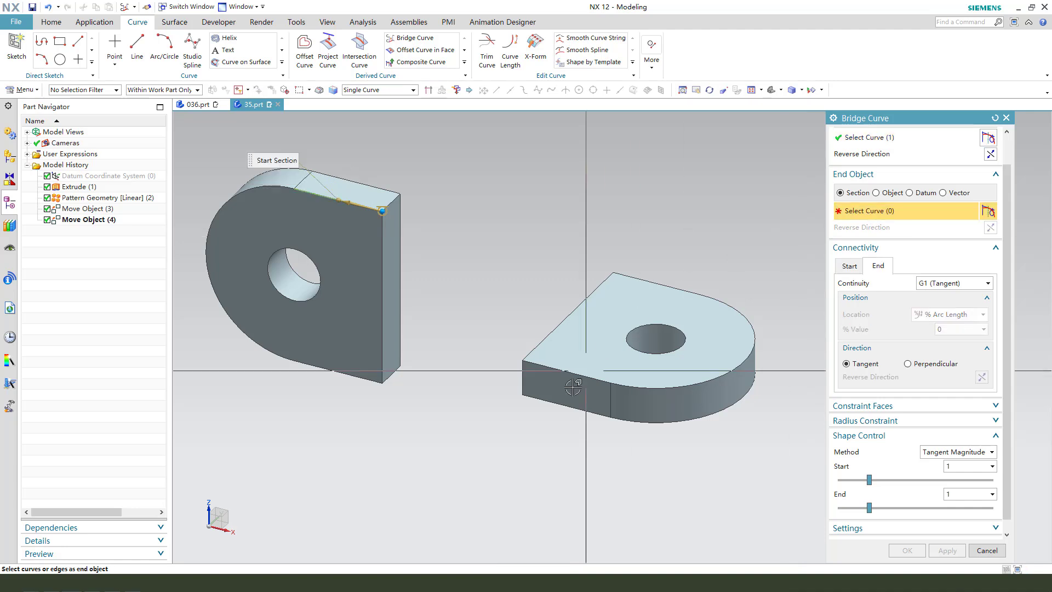
{"action": "left_click", "coordinate": [536, 400]}
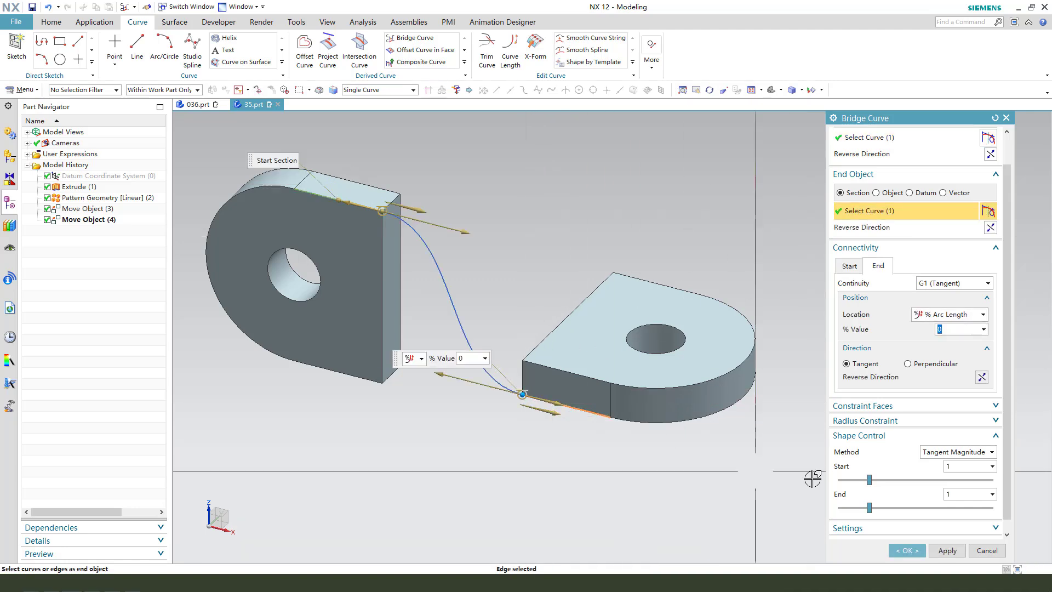
{"action": "left_click", "coordinate": [949, 549]}
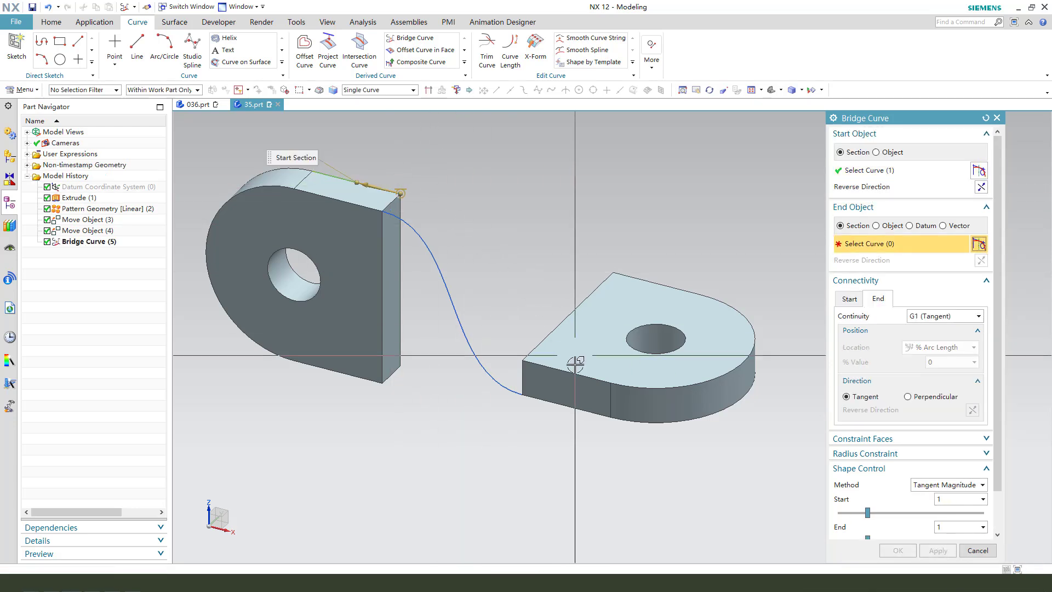
Create Bridge Curves 6 through 8 between further edge pairs on the two lugs
{"action": "left_click", "coordinate": [545, 369]}
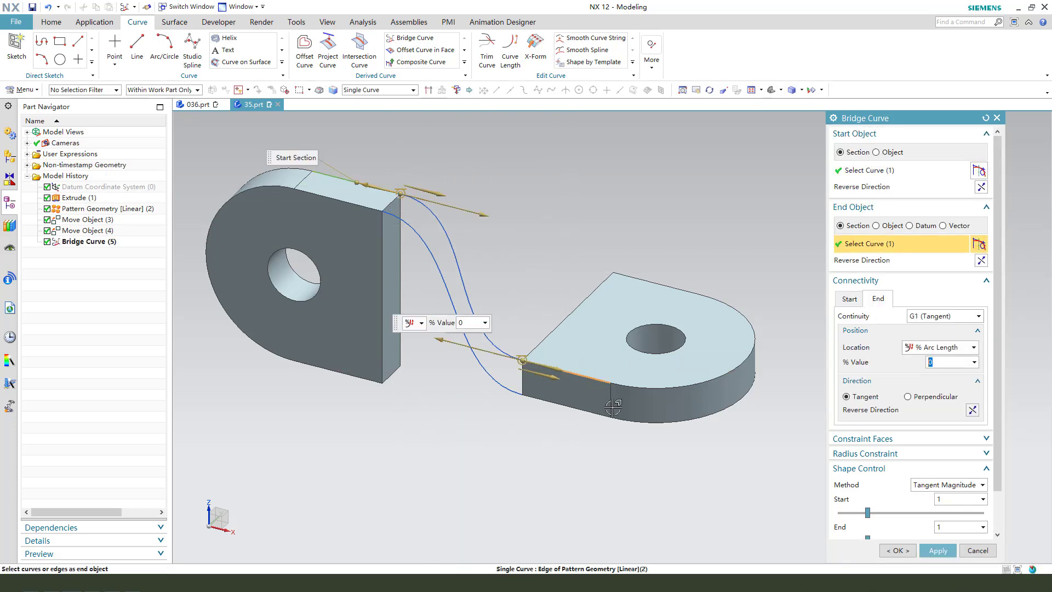
{"action": "left_click", "coordinate": [936, 551]}
{"action": "middle_click_drag", "start_coordinate": [535, 256], "coordinate": [466, 380]}
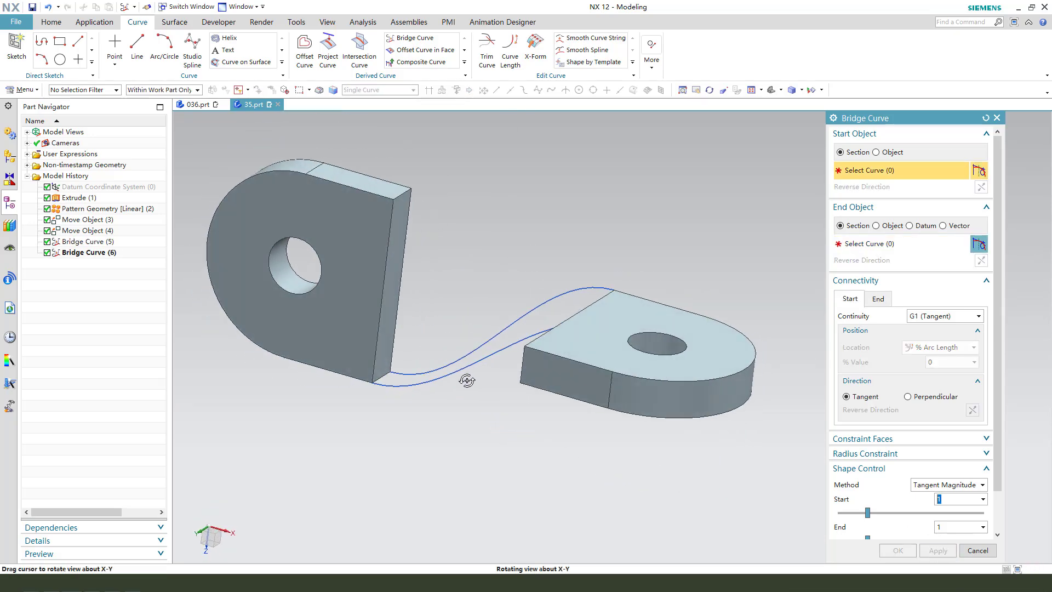
{"action": "left_click", "coordinate": [381, 194]}
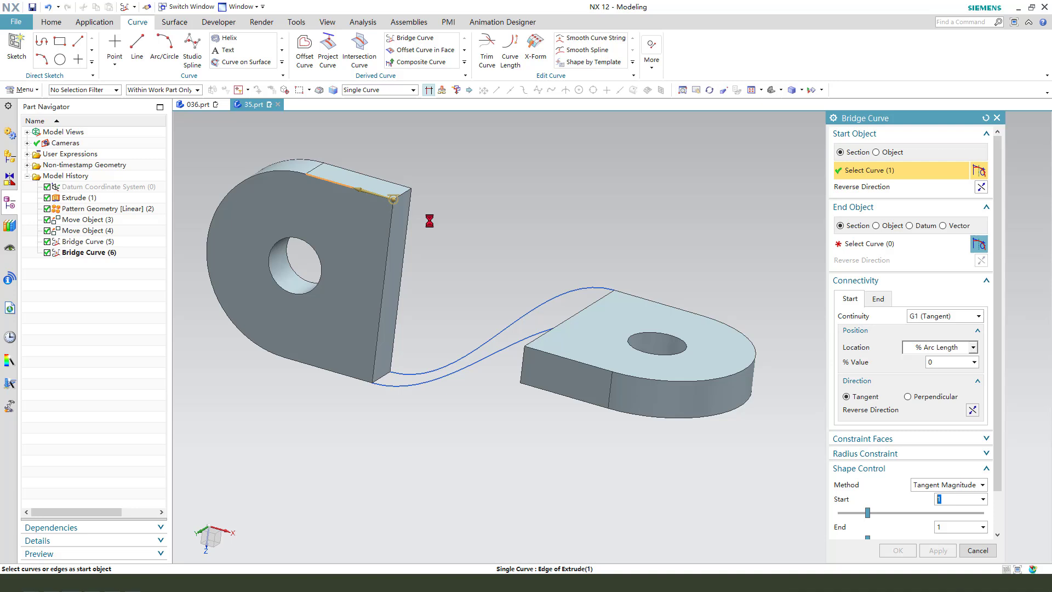
{"action": "left_click", "coordinate": [533, 392]}
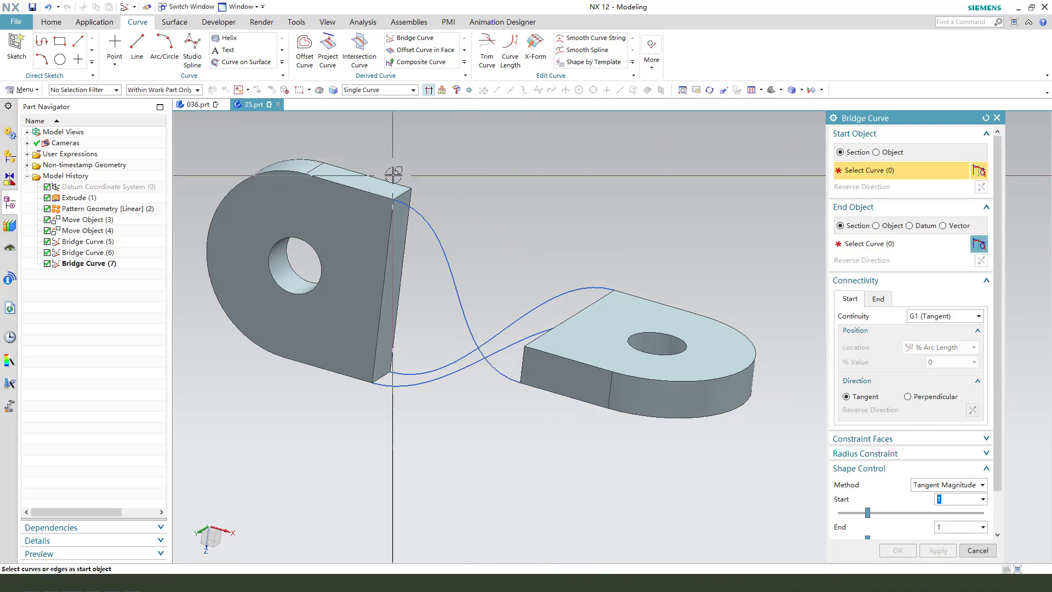
{"action": "left_click", "coordinate": [395, 179]}
{"action": "left_click", "coordinate": [620, 372]}
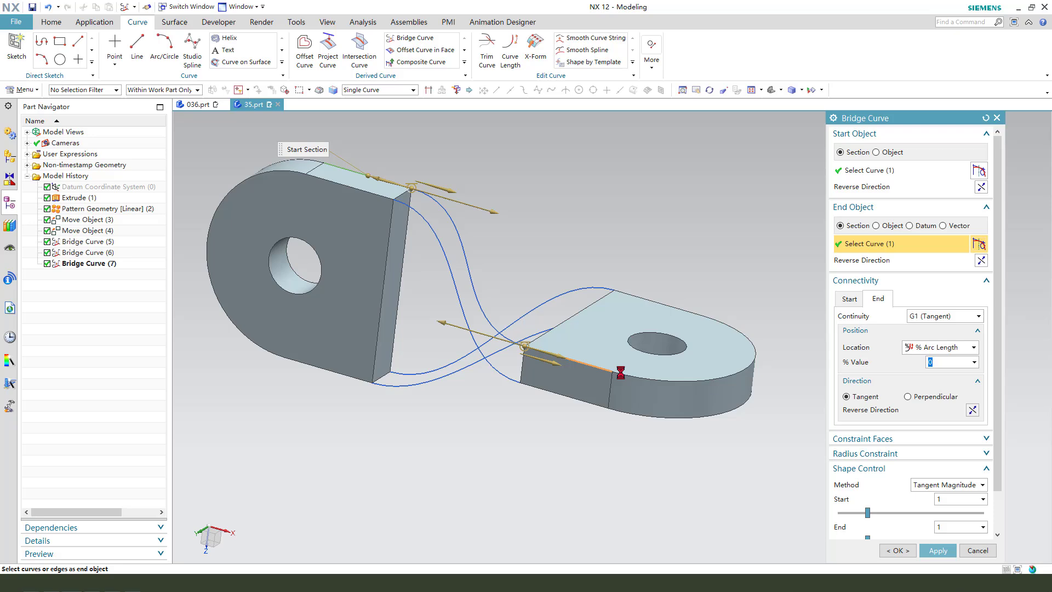
{"action": "left_click", "coordinate": [903, 549]}
{"action": "middle_click_drag", "start_coordinate": [833, 499], "coordinate": [618, 265]}
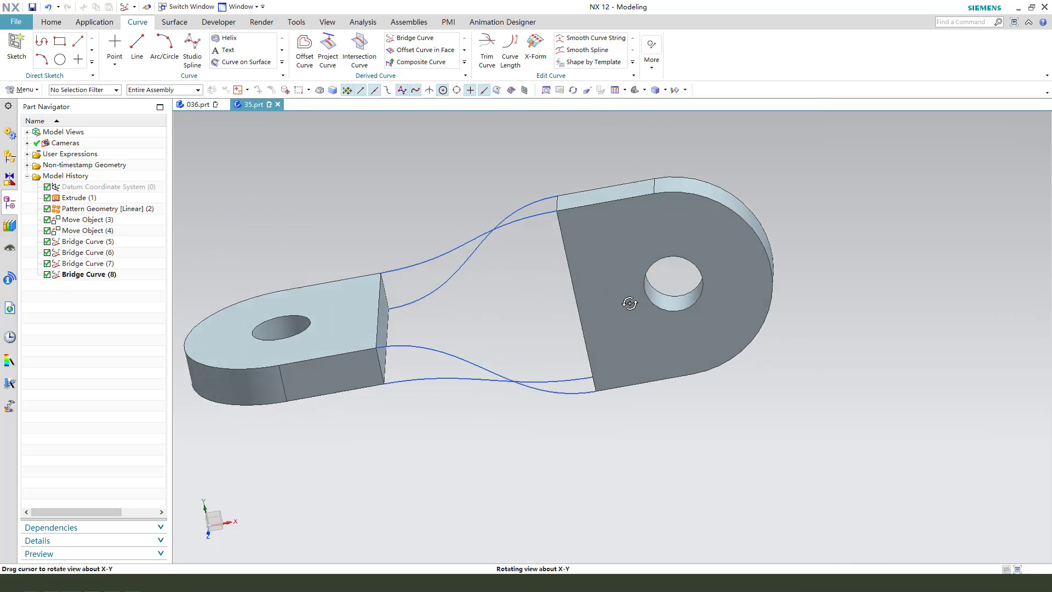
For the first mesh surface, pick the lug edges as primary curves and the upper and lower bridge curves as cross curves
{"action": "middle_click_drag", "start_coordinate": [618, 265], "coordinate": [606, 310]}
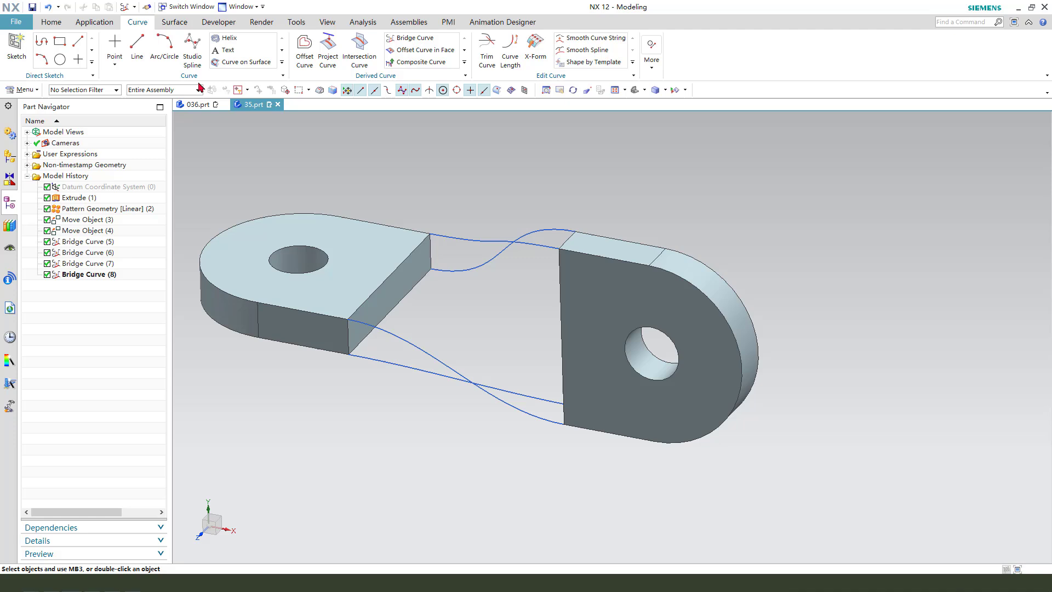
{"action": "left_click", "coordinate": [174, 22]}
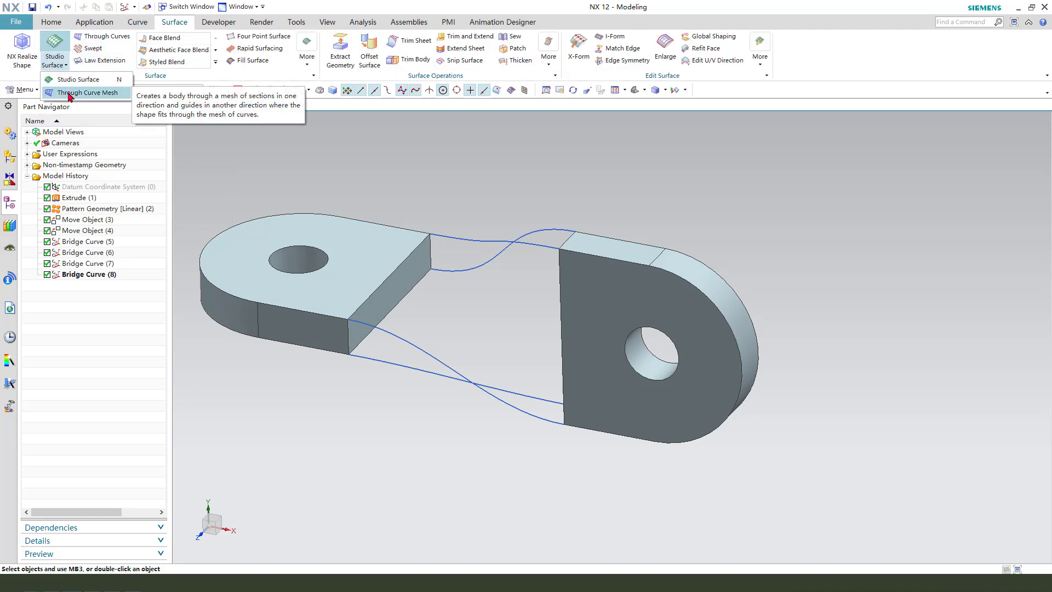
{"action": "left_click", "coordinate": [70, 96]}
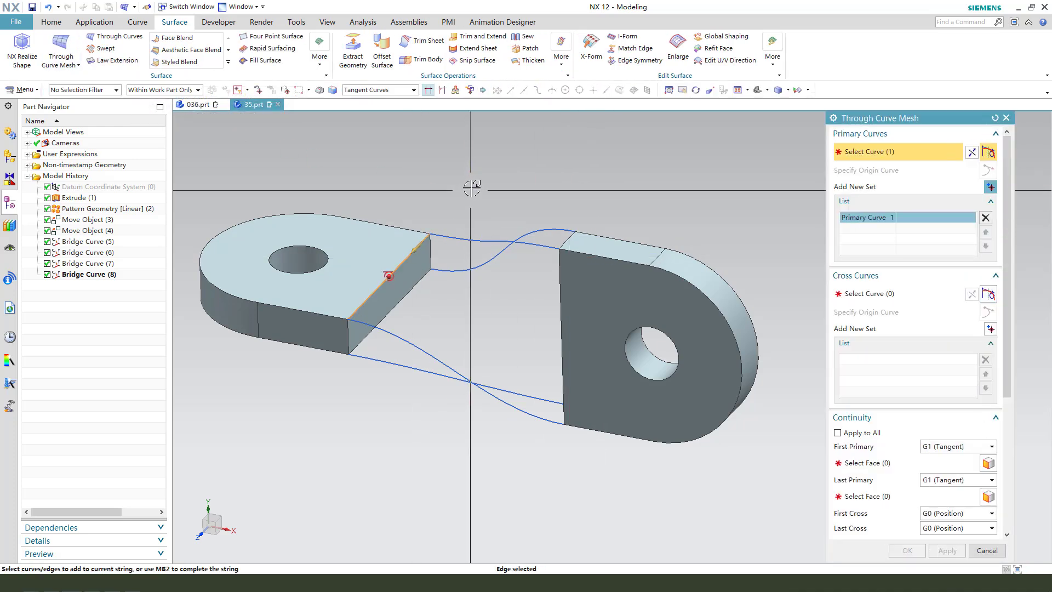
{"action": "middle_click", "coordinate": [485, 199]}
{"action": "left_click", "coordinate": [558, 283]}
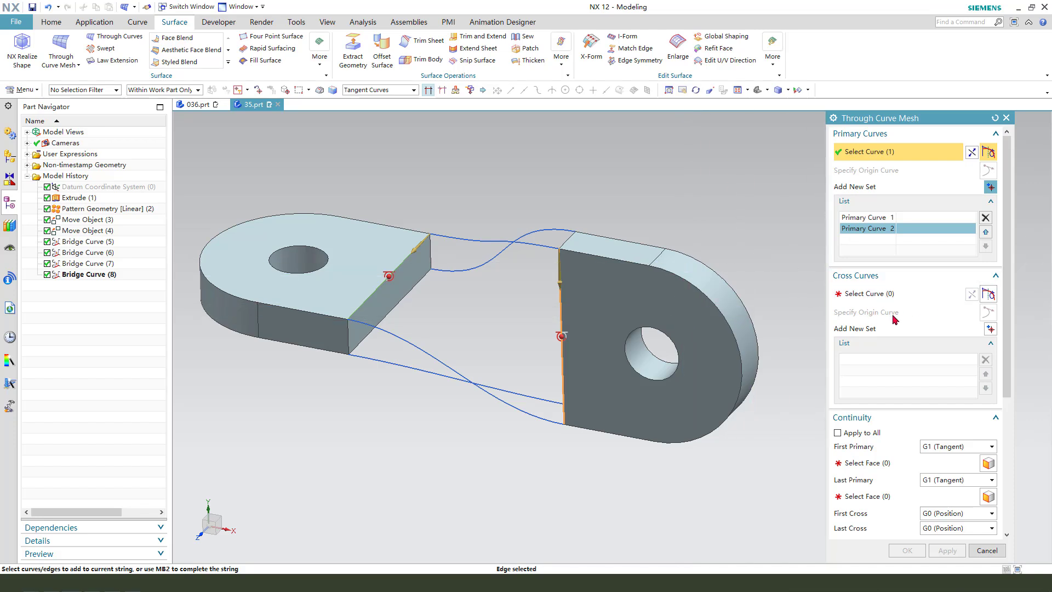
{"action": "left_click", "coordinate": [856, 294]}
{"action": "left_click", "coordinate": [440, 238]}
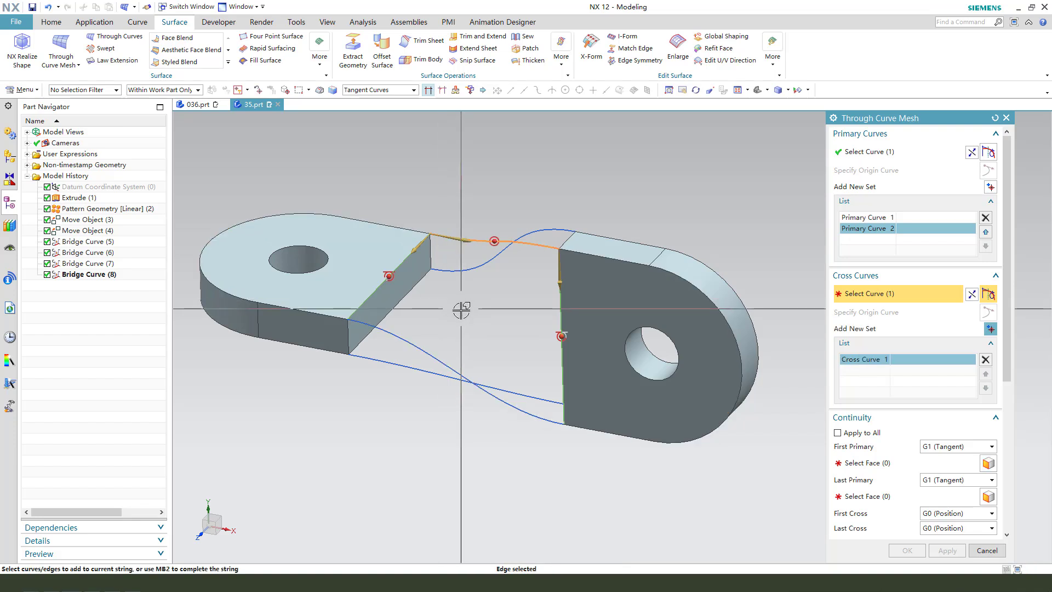
{"action": "middle_click", "coordinate": [461, 309]}
{"action": "left_click", "coordinate": [386, 328]}
{"action": "scroll", "coordinate": [877, 442], "scroll_direction": "down", "scroll_amount": 2}
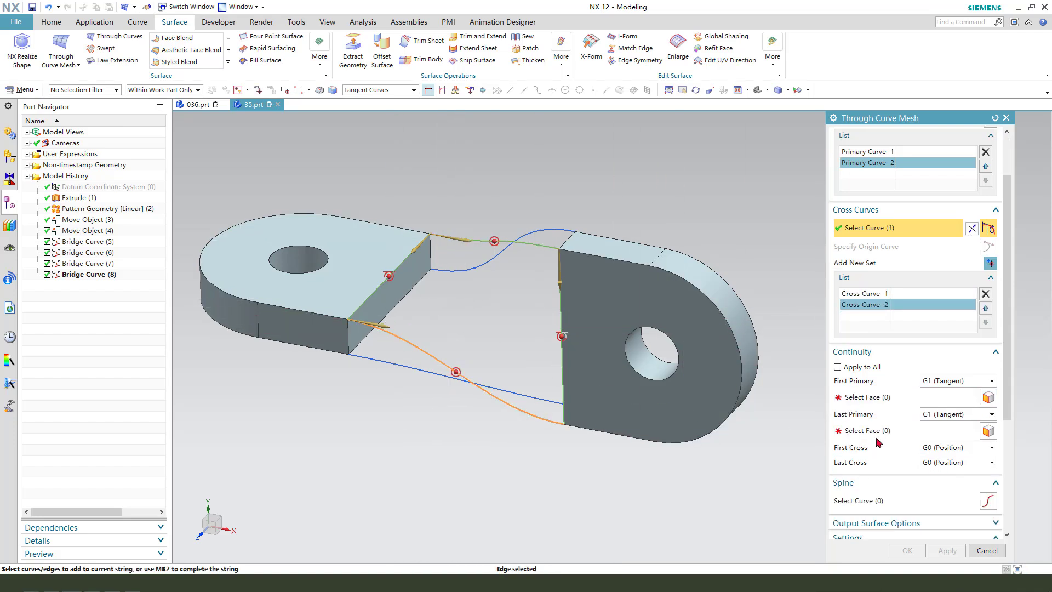
Make the first mesh surface G1 to the left lug's top face and right lug's end face, and create it
{"action": "left_click", "coordinate": [928, 400]}
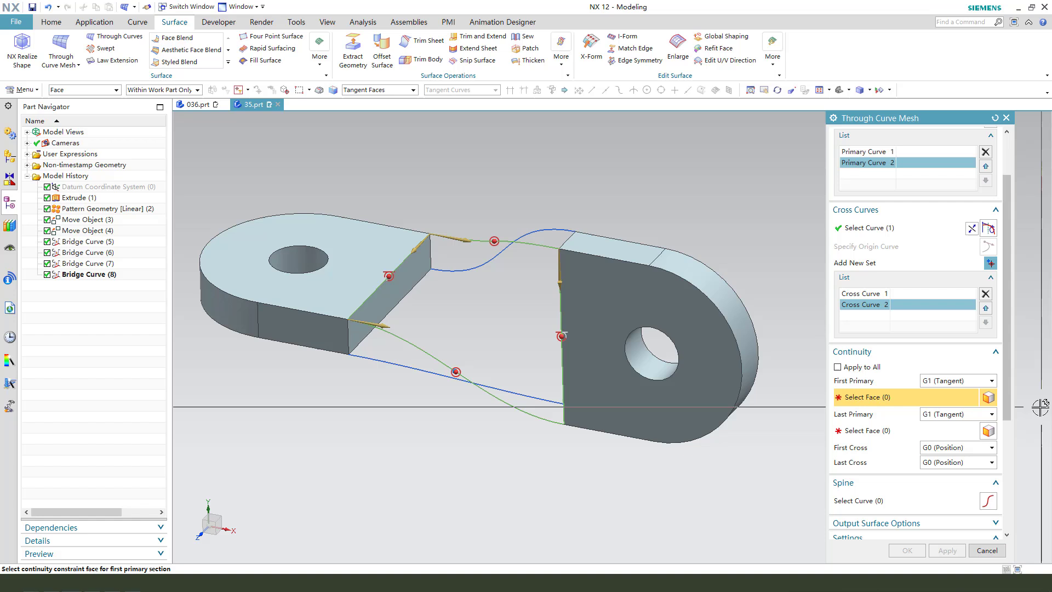
{"action": "left_click", "coordinate": [375, 237]}
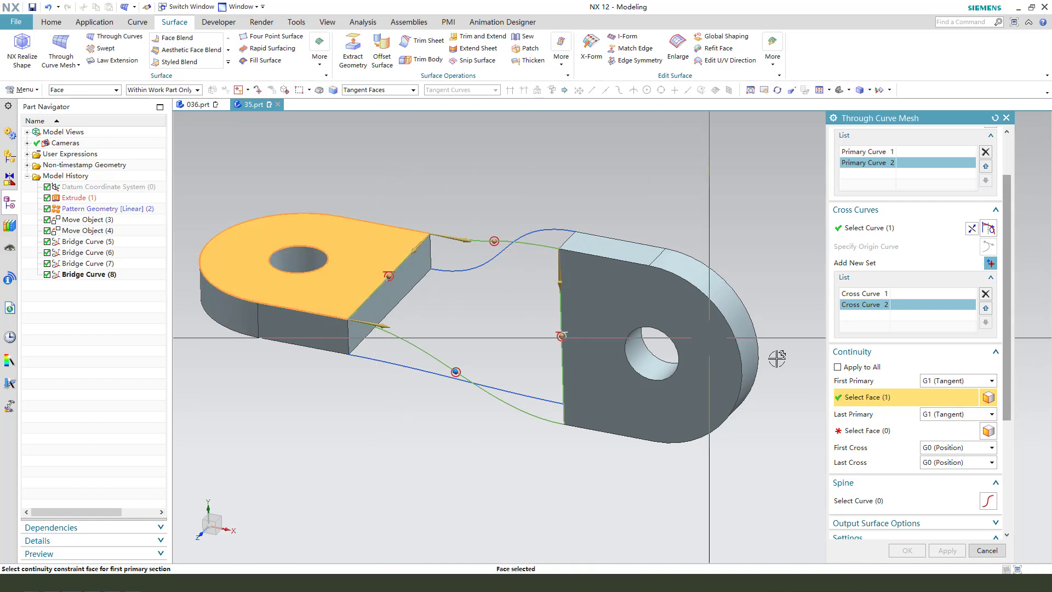
{"action": "left_click", "coordinate": [895, 434]}
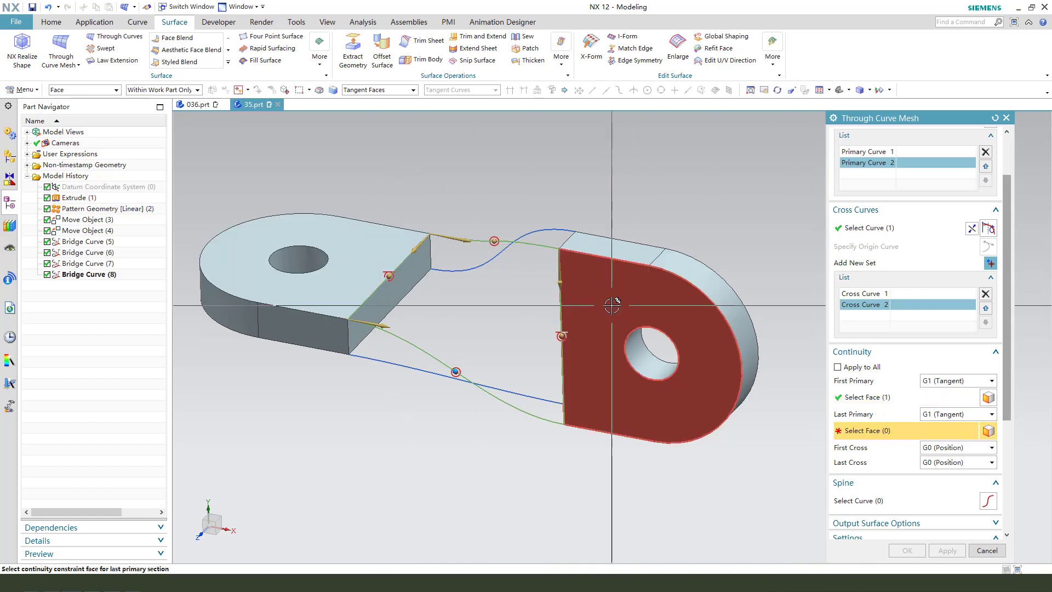
{"action": "left_click", "coordinate": [631, 361]}
{"action": "left_click", "coordinate": [947, 550]}
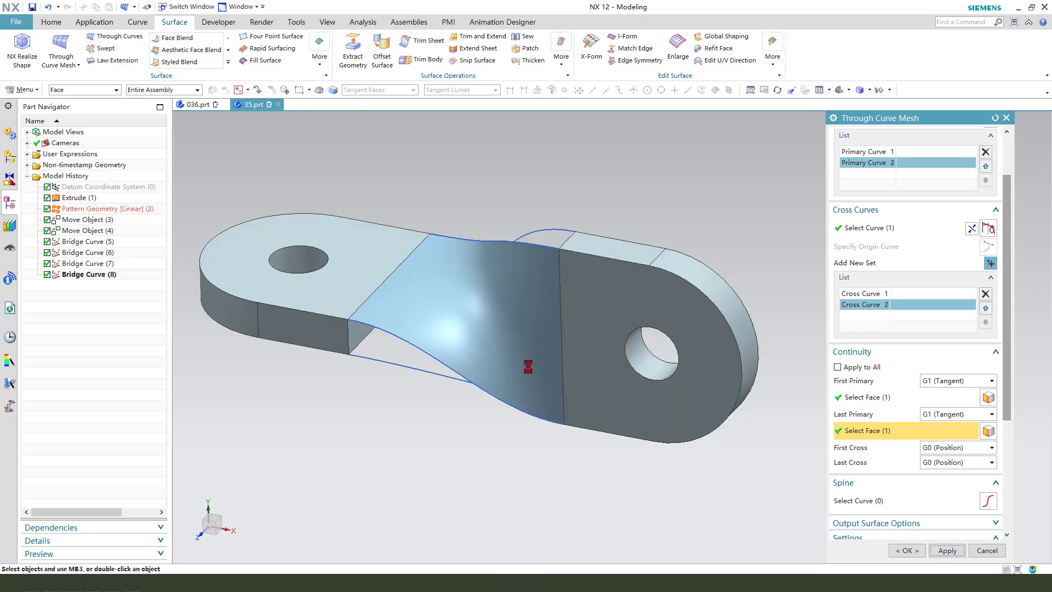
Create the second mesh surface between the lug edges and bridge curves, tangent to the right lug face
{"action": "middle_click_drag", "start_coordinate": [567, 319], "coordinate": [481, 245]}
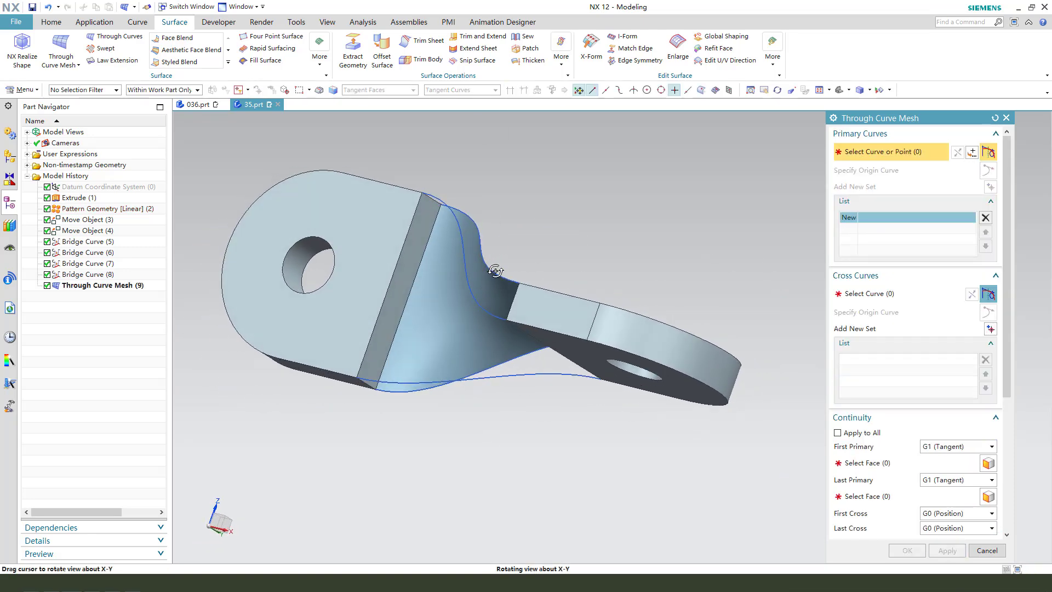
{"action": "left_click", "coordinate": [422, 239]}
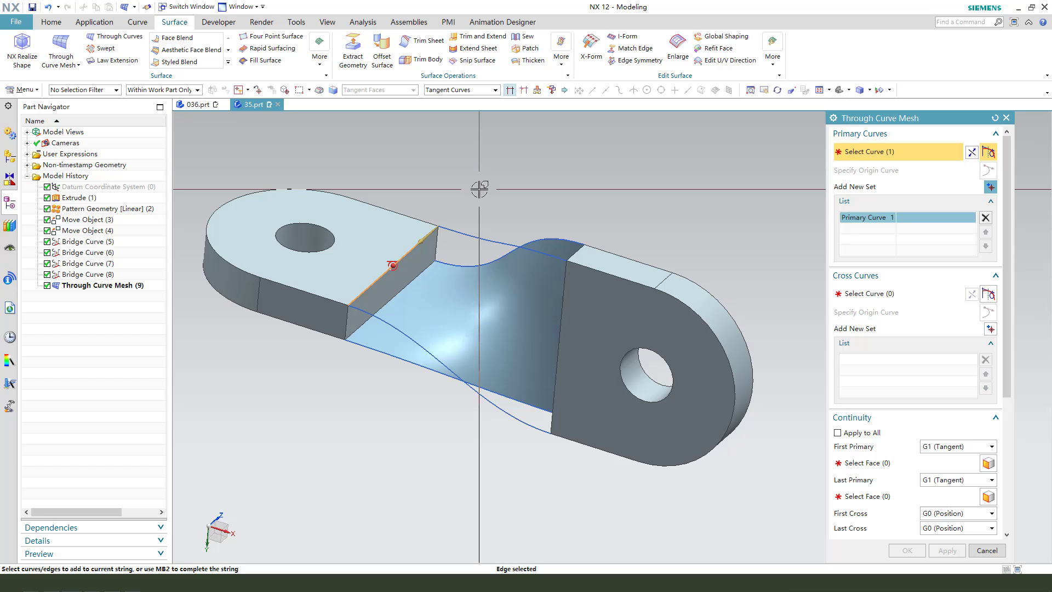
{"action": "middle_click", "coordinate": [551, 294]}
{"action": "left_click", "coordinate": [560, 312]}
{"action": "middle_click", "coordinate": [561, 313]}
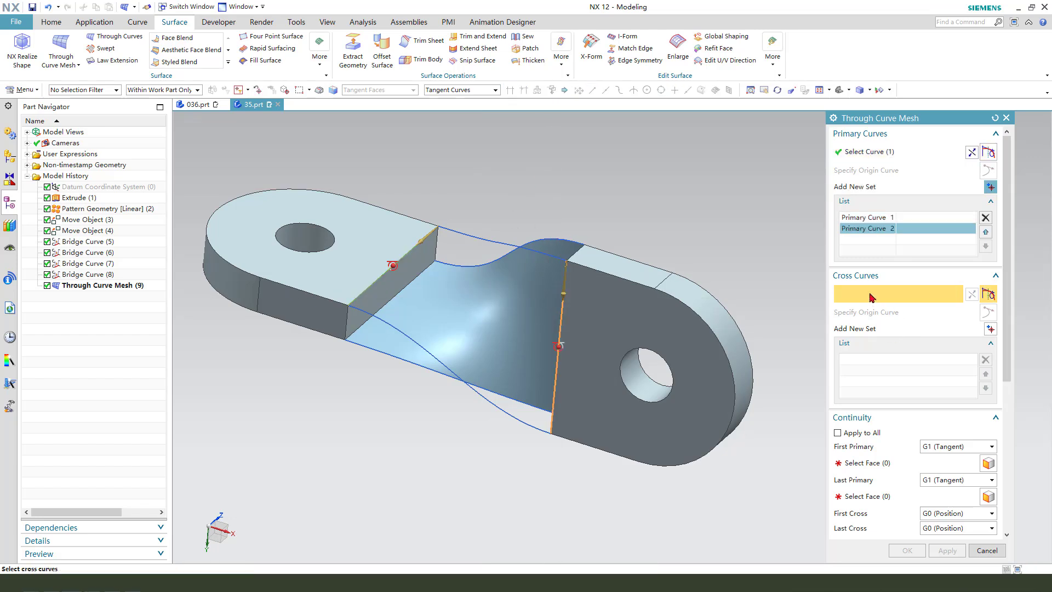
{"action": "left_click", "coordinate": [472, 235]}
{"action": "middle_click", "coordinate": [407, 289]}
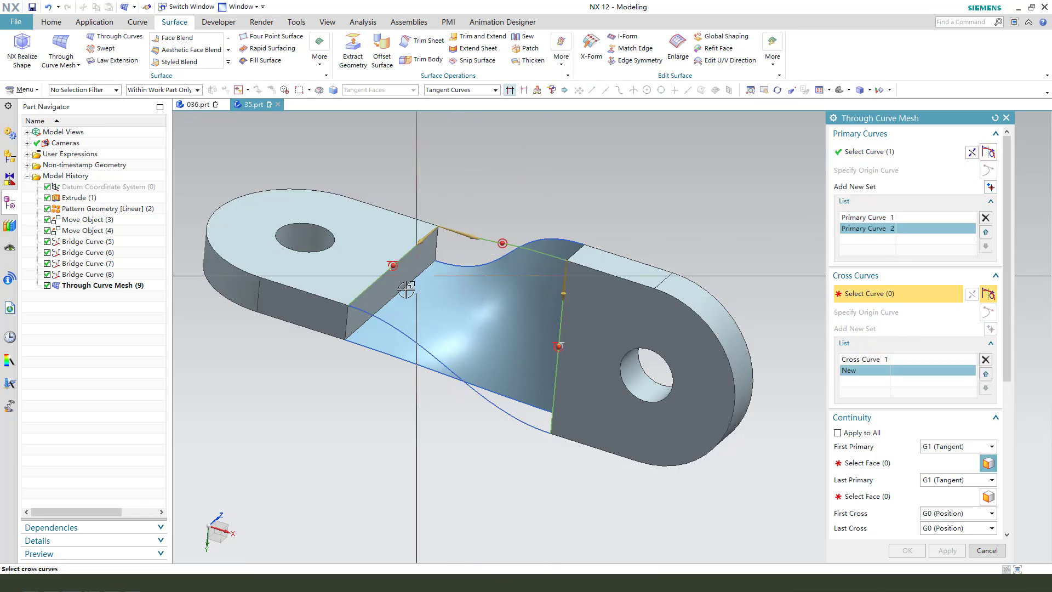
{"action": "left_click", "coordinate": [383, 317]}
{"action": "middle_click", "coordinate": [433, 282]}
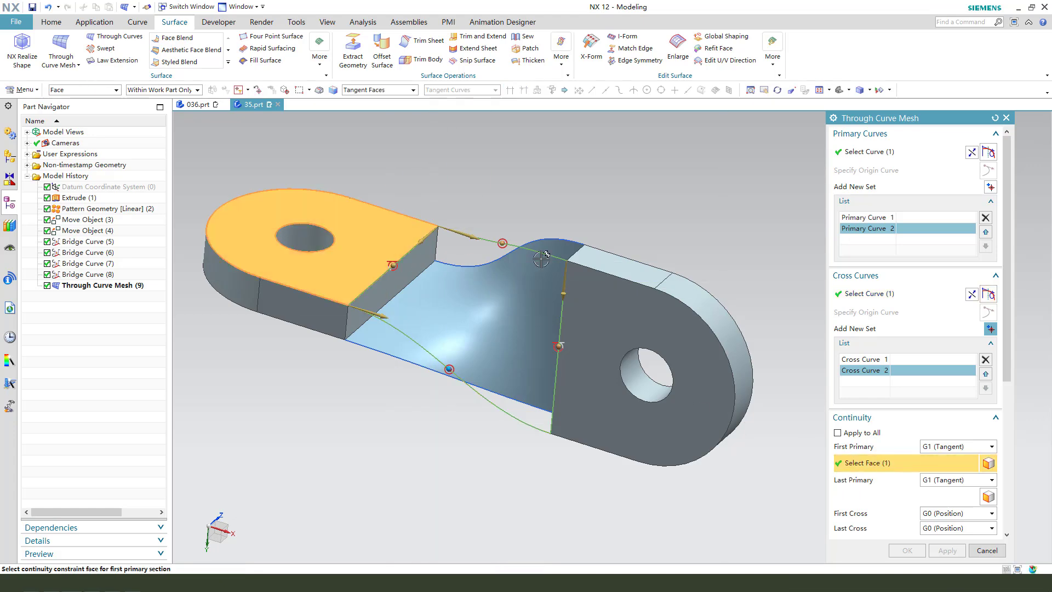
{"action": "left_click", "coordinate": [892, 503]}
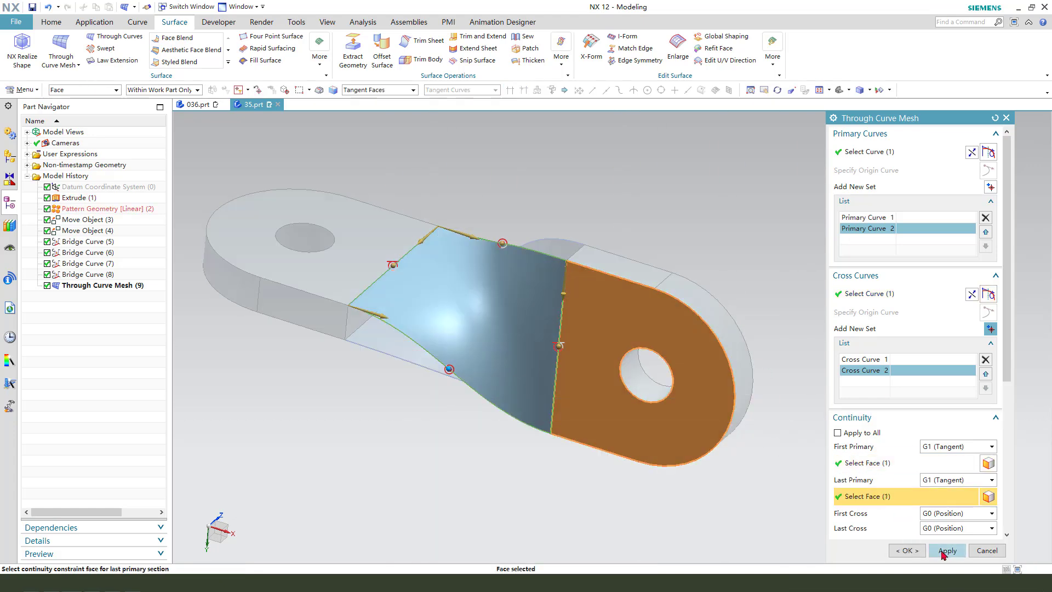
{"action": "left_click", "coordinate": [947, 549]}
Create the third mesh surface from the lug edges and web edges, tangent to both arms' faces
{"action": "mouse_move", "coordinate": [477, 231]}
{"action": "middle_mouse_down"}
{"action": "mouse_move", "coordinate": [483, 267]}
{"action": "mouse_move", "coordinate": [446, 317]}
{"action": "mouse_move", "coordinate": [411, 206]}
{"action": "middle_mouse_up"}
{"action": "scroll", "coordinate": [405, 187], "scroll_direction": "up", "scroll_amount": 5}
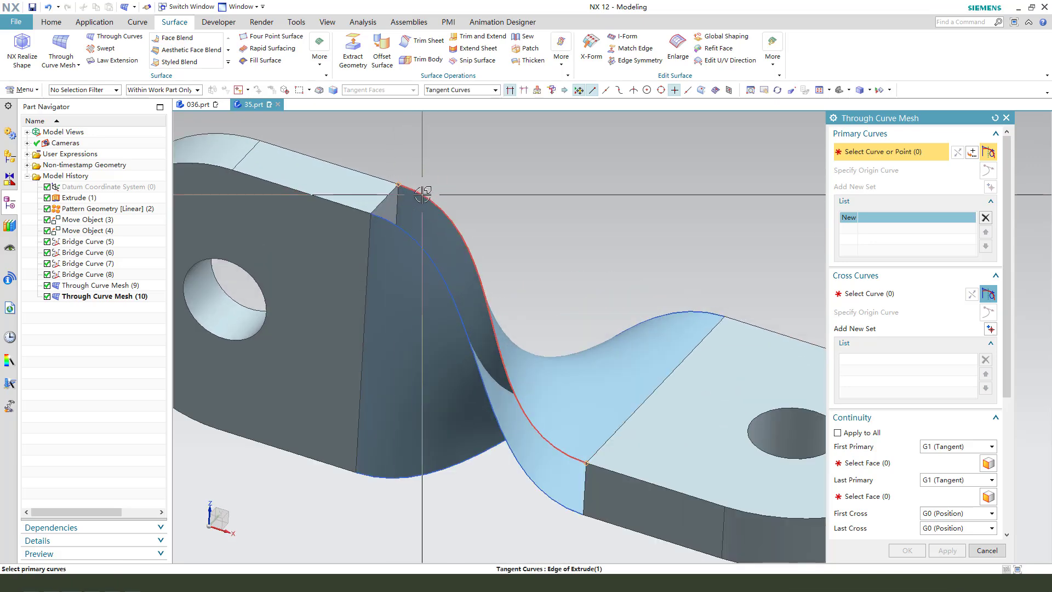
{"action": "left_click", "coordinate": [413, 189]}
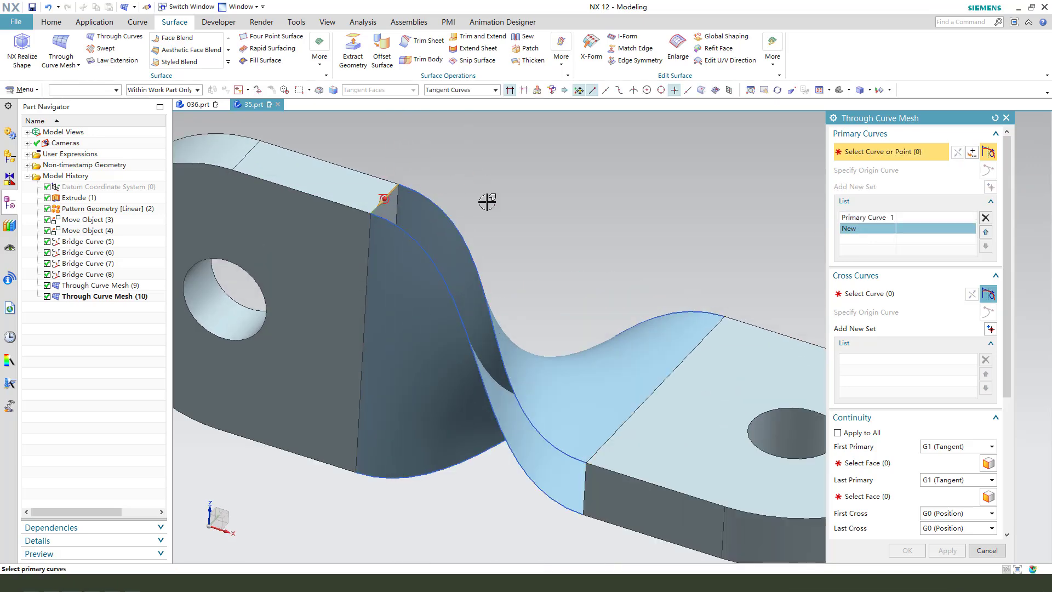
{"action": "left_click", "coordinate": [592, 479]}
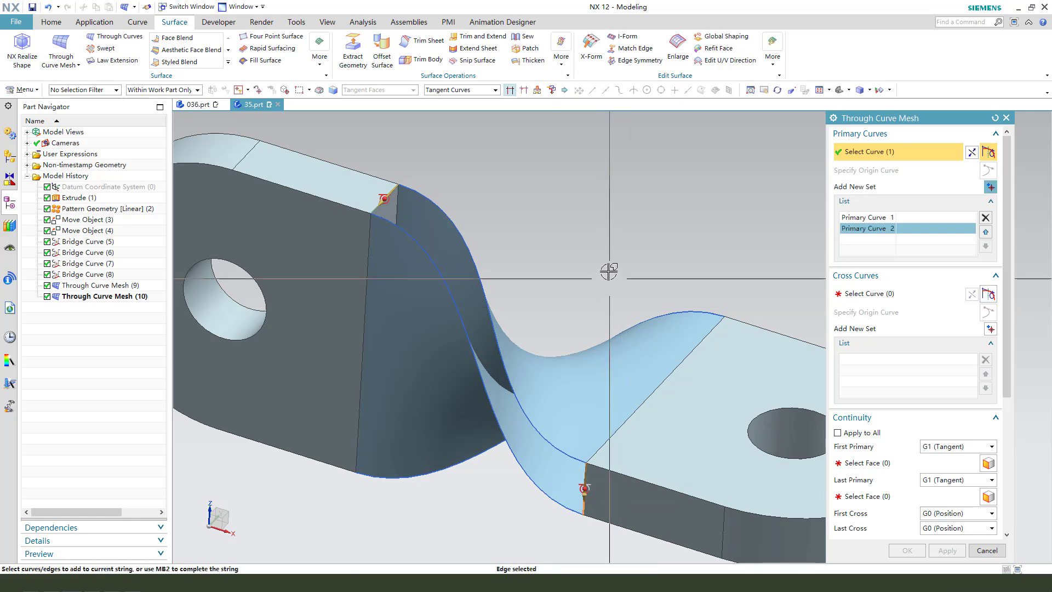
{"action": "left_click", "coordinate": [839, 297]}
{"action": "left_click", "coordinate": [485, 312]}
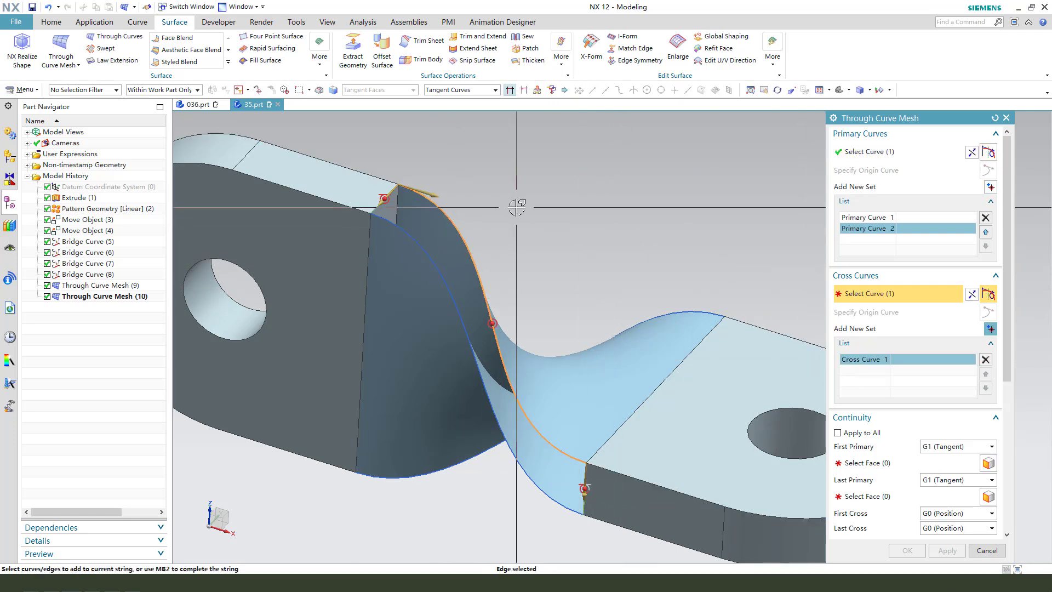
{"action": "left_click", "coordinate": [415, 239]}
{"action": "left_click", "coordinate": [862, 463]}
{"action": "left_click", "coordinate": [342, 191]}
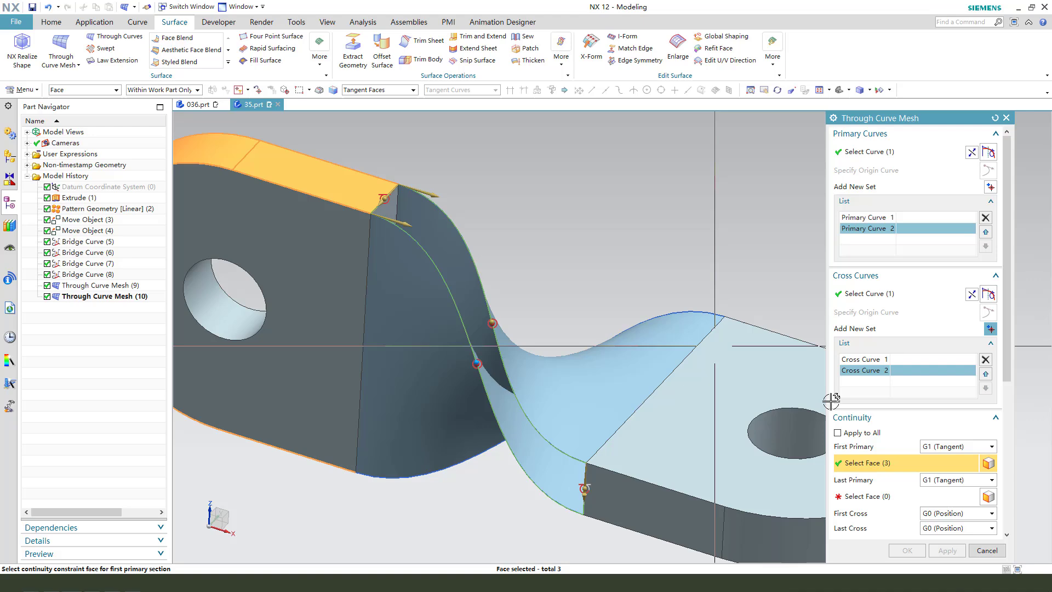
{"action": "left_click", "coordinate": [862, 496]}
{"action": "left_click", "coordinate": [649, 506]}
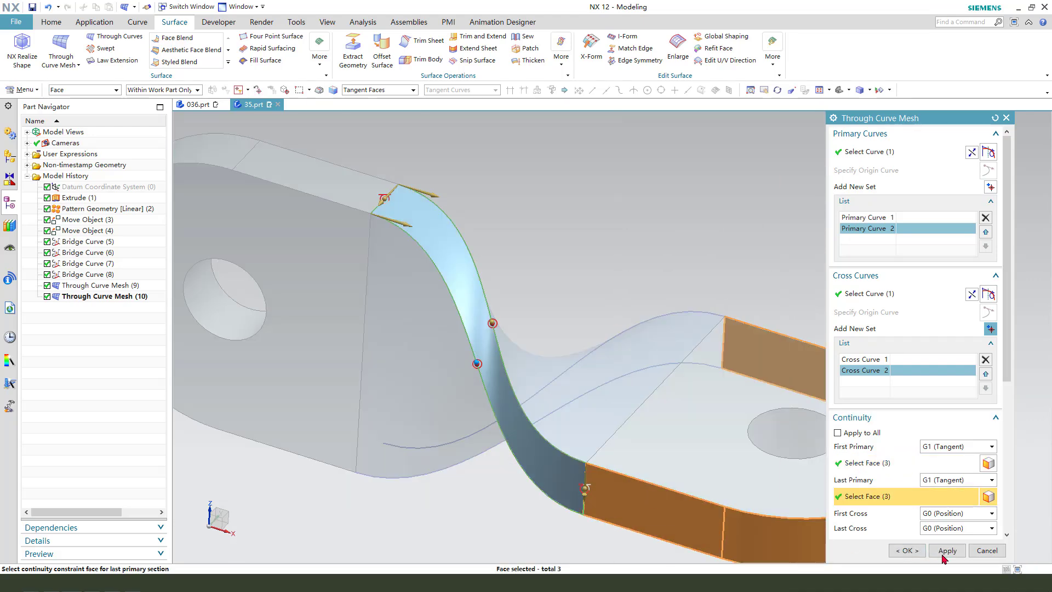
{"action": "left_click", "coordinate": [945, 550]}
For the fourth mesh surface, pick the upper and lower edges as sections and two web edges as cross curves
{"action": "mouse_move", "coordinate": [486, 282]}
{"action": "middle_mouse_down"}
{"action": "mouse_move", "coordinate": [544, 263]}
{"action": "mouse_move", "coordinate": [528, 254]}
{"action": "middle_mouse_up"}
{"action": "scroll", "coordinate": [446, 193], "scroll_direction": "down", "scroll_amount": 2}
{"action": "scroll", "coordinate": [397, 196], "scroll_direction": "up", "scroll_amount": 2}
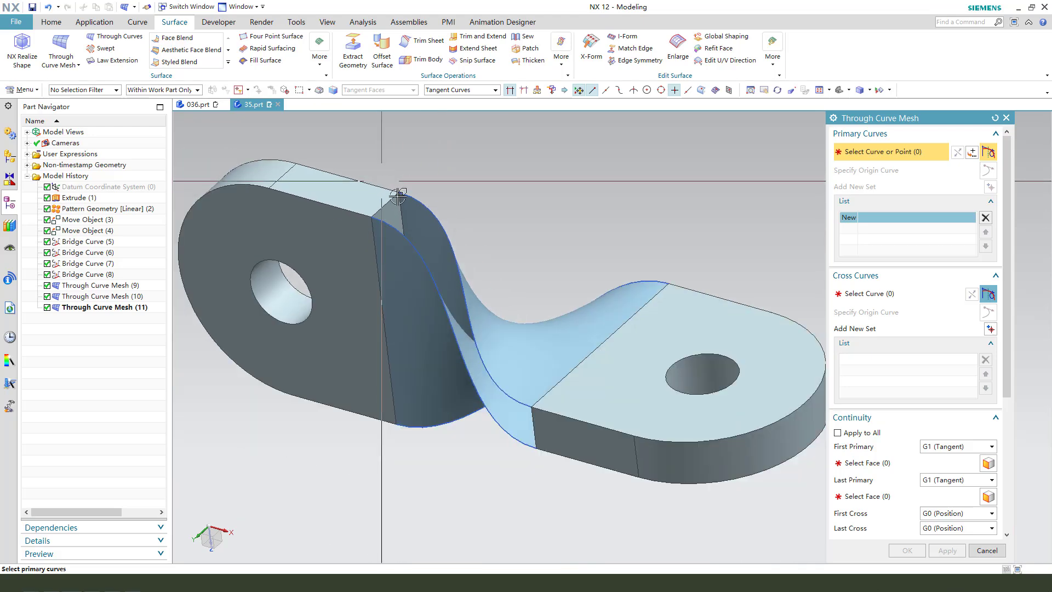
{"action": "left_click", "coordinate": [401, 198]}
{"action": "middle_click", "coordinate": [400, 197]}
{"action": "mouse_move", "coordinate": [401, 199]}
{"action": "middle_mouse_down"}
{"action": "mouse_move", "coordinate": [477, 209]}
{"action": "mouse_move", "coordinate": [567, 411]}
{"action": "middle_mouse_up"}
{"action": "left_click", "coordinate": [575, 424]}
{"action": "scroll", "coordinate": [575, 423], "scroll_direction": "up", "scroll_amount": 2}
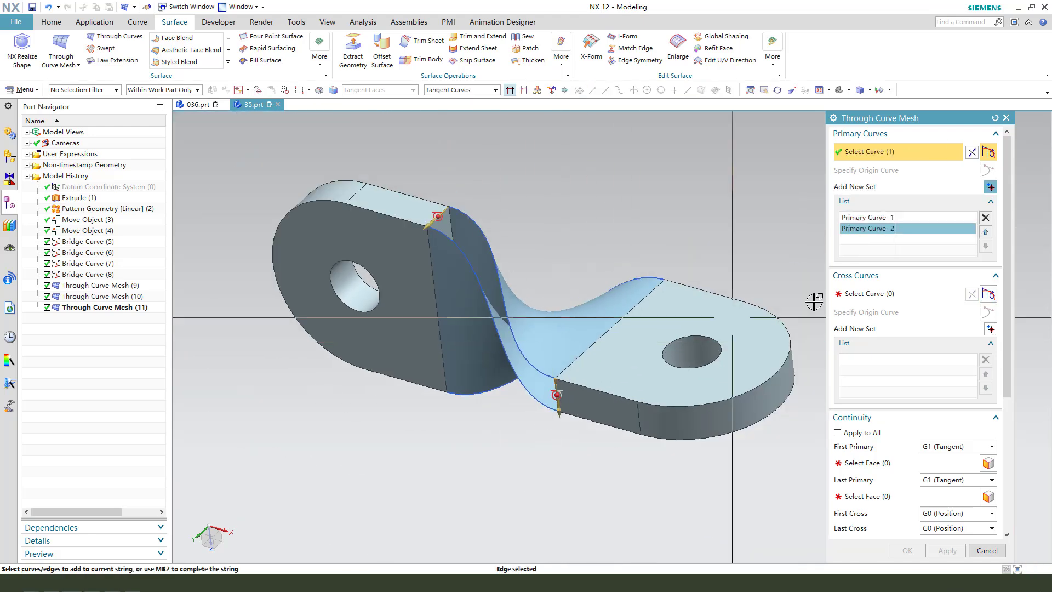
{"action": "left_click", "coordinate": [867, 293]}
{"action": "scroll", "coordinate": [484, 212], "scroll_direction": "down", "scroll_amount": 1}
{"action": "left_click", "coordinate": [435, 237]}
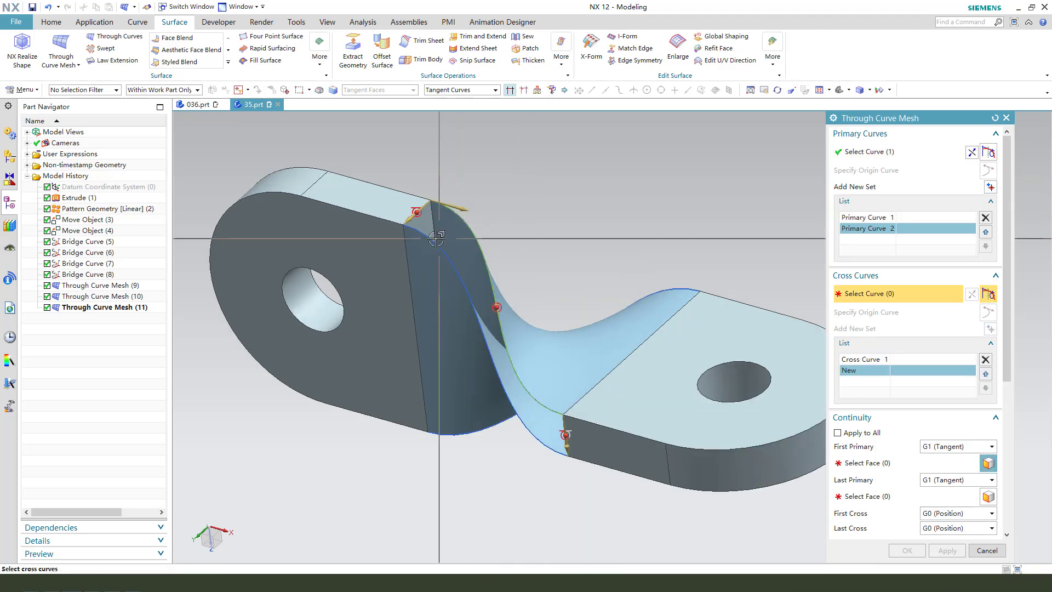
{"action": "left_click", "coordinate": [526, 394]}
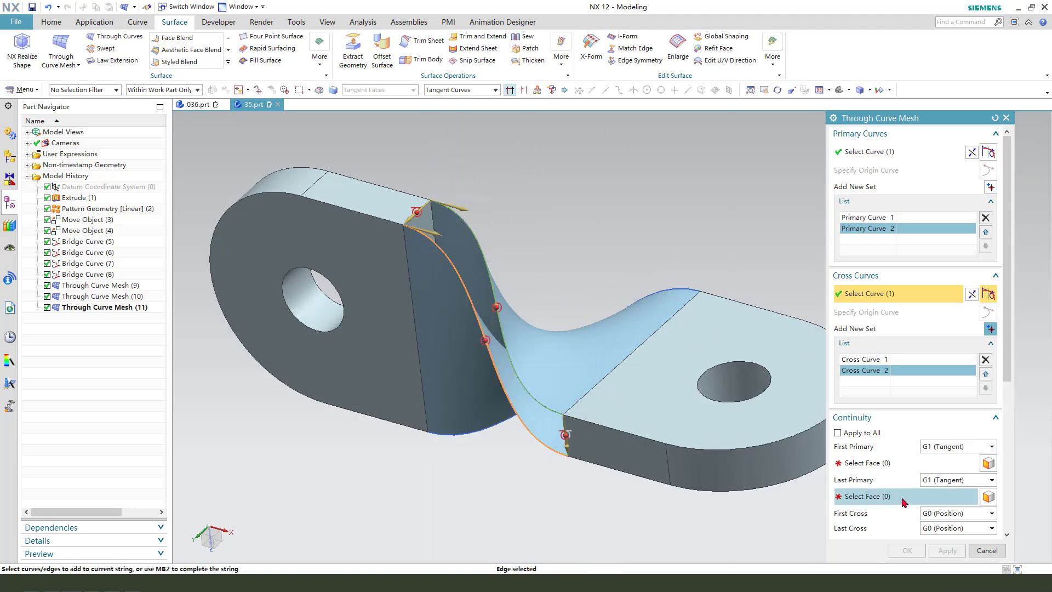
Make the fourth surface tangent to the left lug faces and right lug side face, and finish
{"action": "left_click", "coordinate": [880, 463]}
{"action": "left_click", "coordinate": [362, 204]}
{"action": "left_click", "coordinate": [878, 499]}
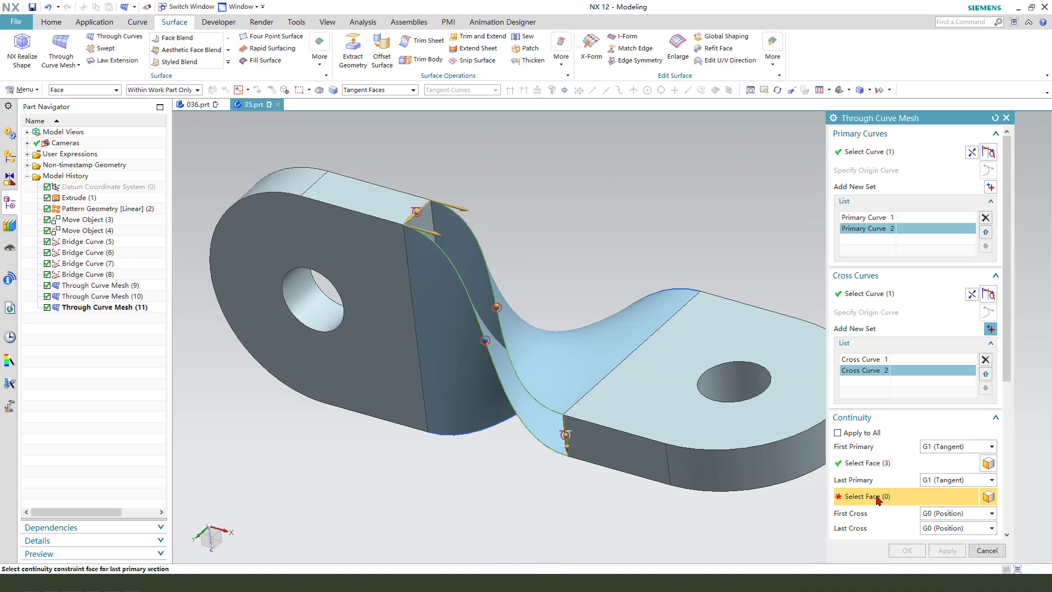
{"action": "left_click", "coordinate": [616, 379]}
{"action": "left_click", "coordinate": [907, 550]}
{"action": "middle_click_drag", "start_coordinate": [571, 403], "coordinate": [450, 306]}
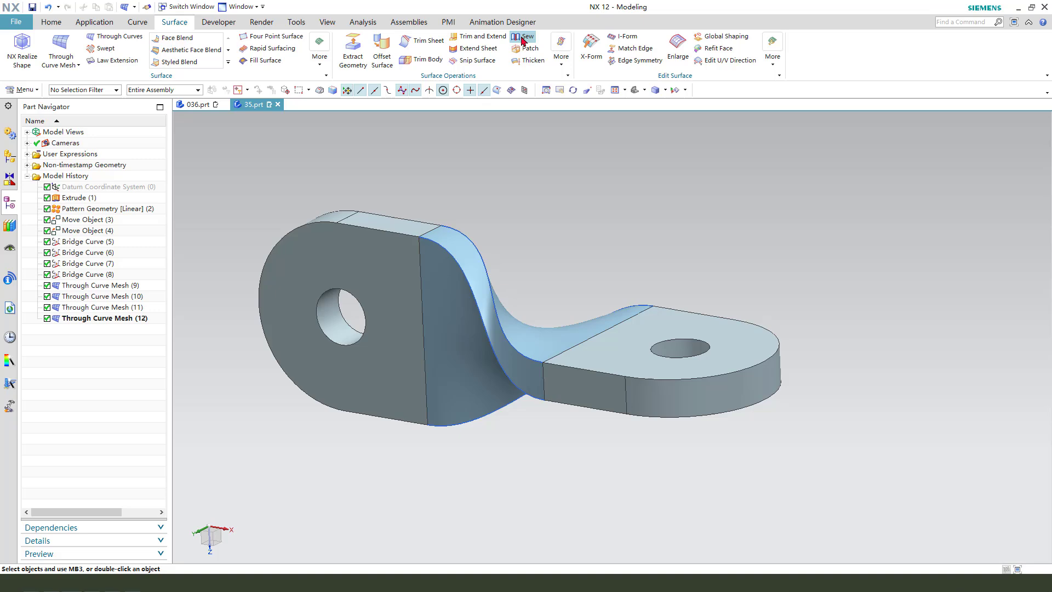
Sew one web sheet as target with the adjacent mesh sheets as tools, creating Sew (13)
{"action": "left_click", "coordinate": [522, 41]}
{"action": "left_click", "coordinate": [476, 266]}
{"action": "left_click", "coordinate": [473, 345]}
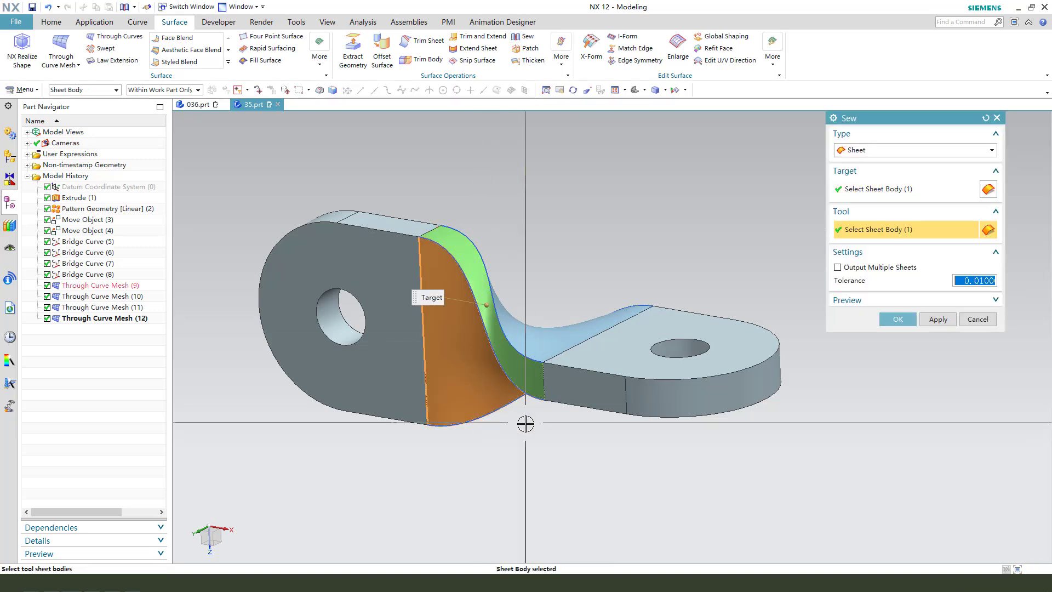
{"action": "mouse_move", "coordinate": [525, 423]}
{"action": "middle_mouse_down"}
{"action": "mouse_move", "coordinate": [565, 347]}
{"action": "mouse_move", "coordinate": [624, 294]}
{"action": "middle_mouse_up"}
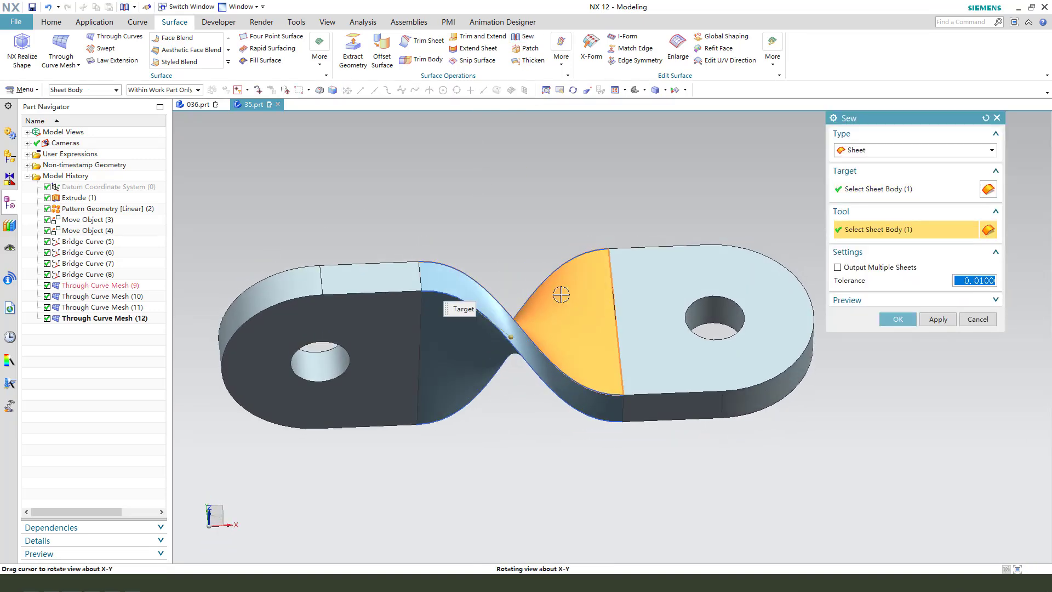
{"action": "left_click", "coordinate": [491, 299]}
{"action": "middle_click_drag", "start_coordinate": [547, 425], "coordinate": [555, 305]}
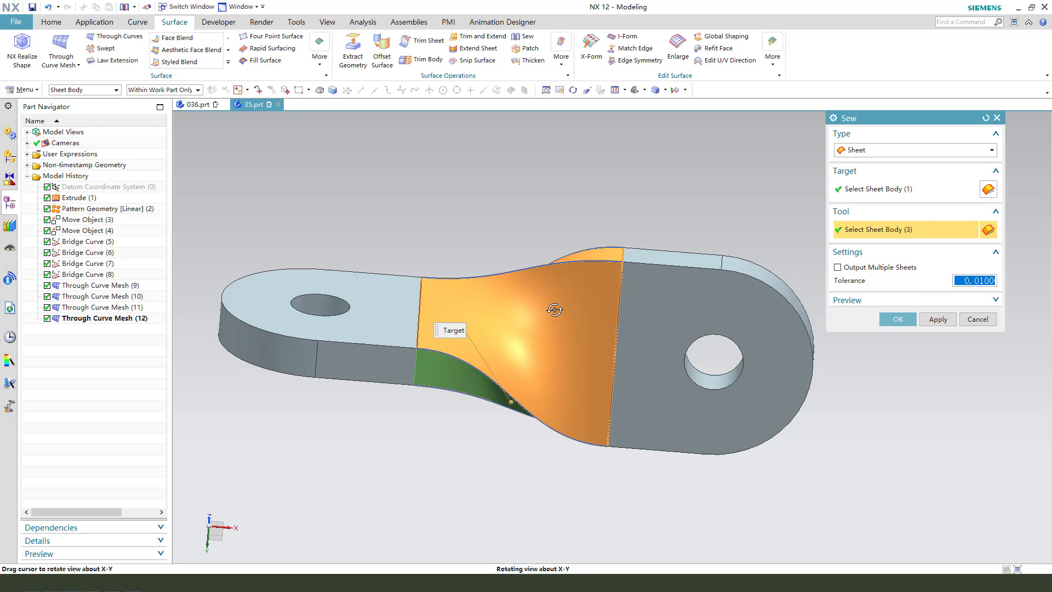
{"action": "left_click", "coordinate": [897, 319]}
{"action": "middle_click_drag", "start_coordinate": [540, 353], "coordinate": [519, 260]}
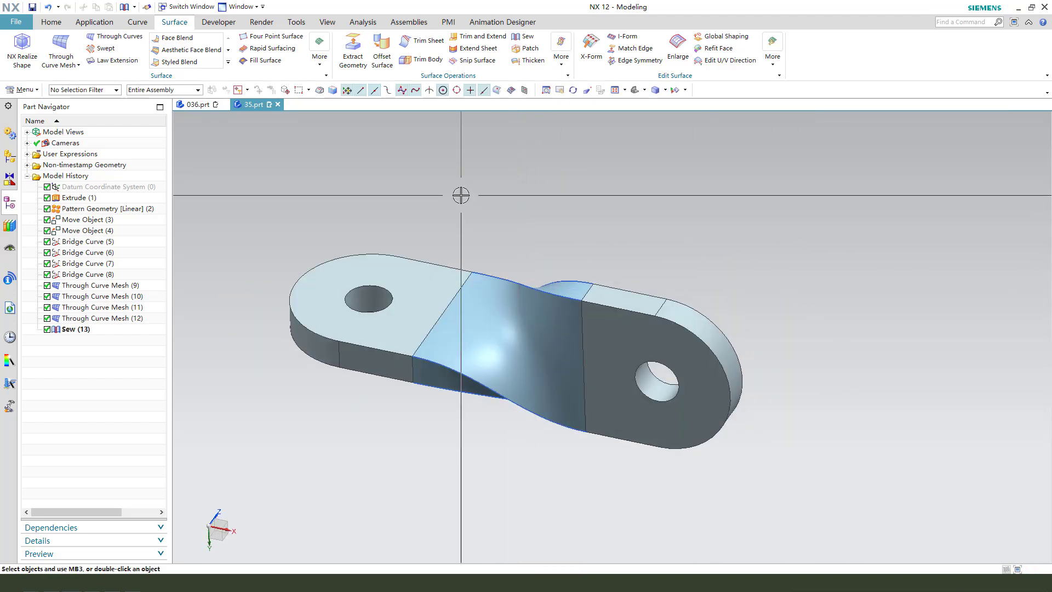
Trim and extend the left lug faces against the web faces with a corner trim
{"action": "left_click", "coordinate": [479, 38]}
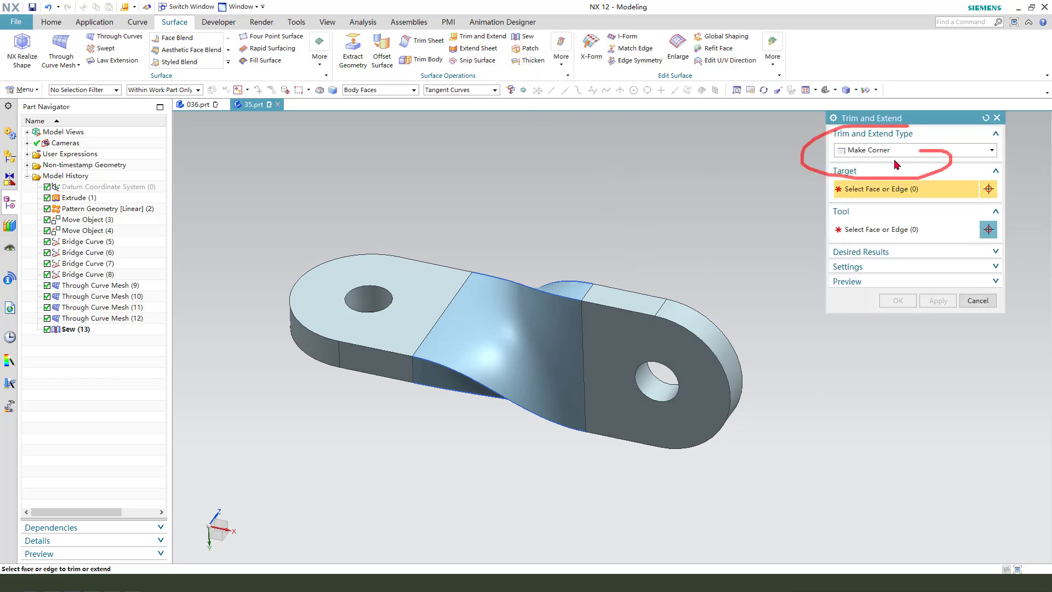
{"action": "left_click", "coordinate": [427, 287]}
{"action": "left_click", "coordinate": [879, 243]}
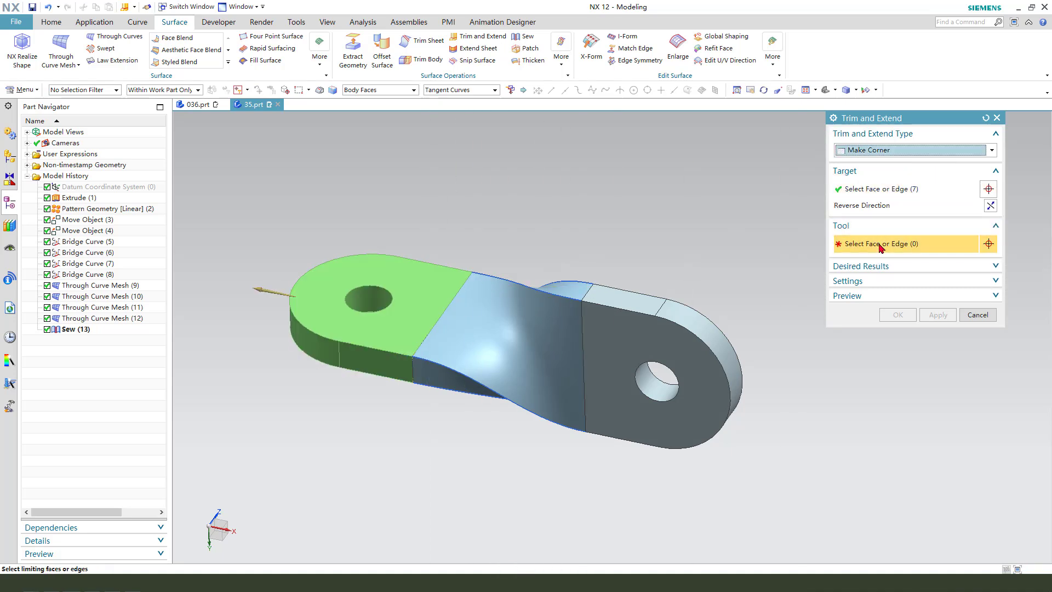
{"action": "left_click", "coordinate": [511, 316]}
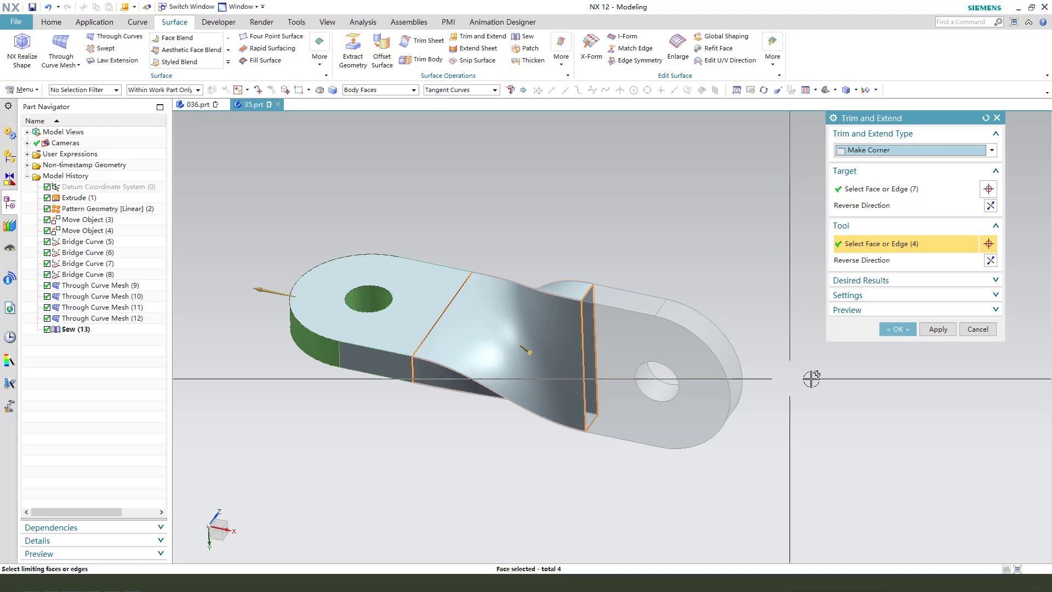
{"action": "left_click", "coordinate": [938, 332]}
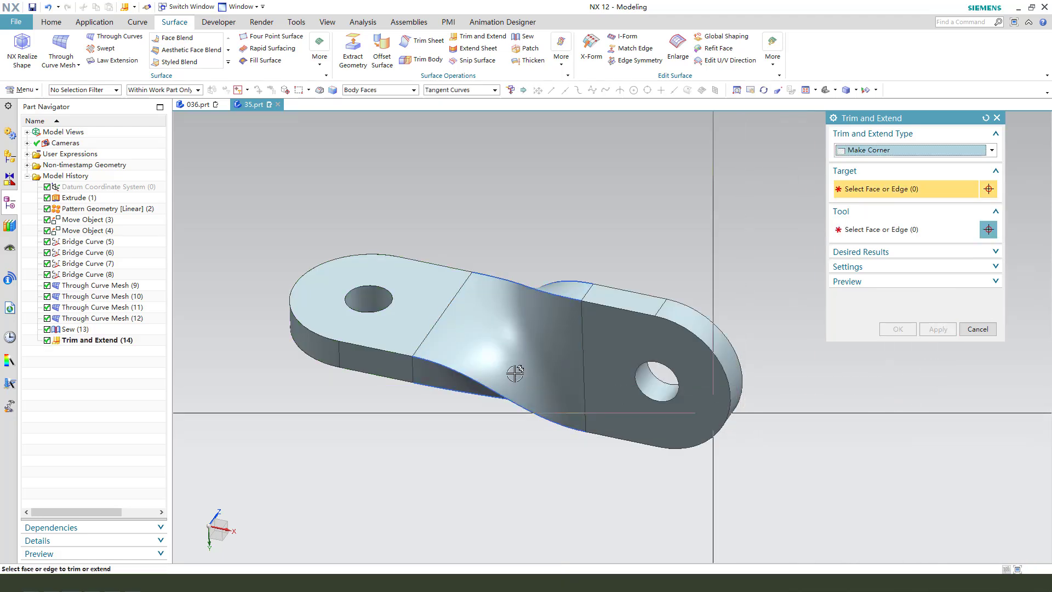
Trim the combined left body against the right lug faces to finish the second corner trim
{"action": "left_click", "coordinate": [488, 347]}
{"action": "left_click", "coordinate": [859, 247]}
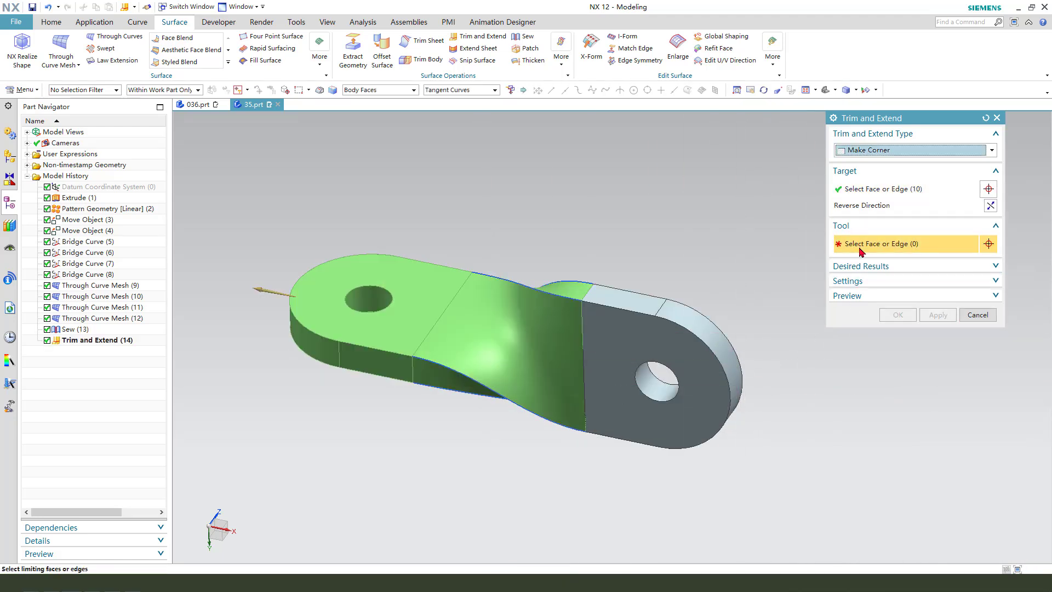
{"action": "left_click", "coordinate": [644, 338]}
{"action": "left_click", "coordinate": [896, 329]}
{"action": "middle_click_drag", "start_coordinate": [676, 319], "coordinate": [687, 522]}
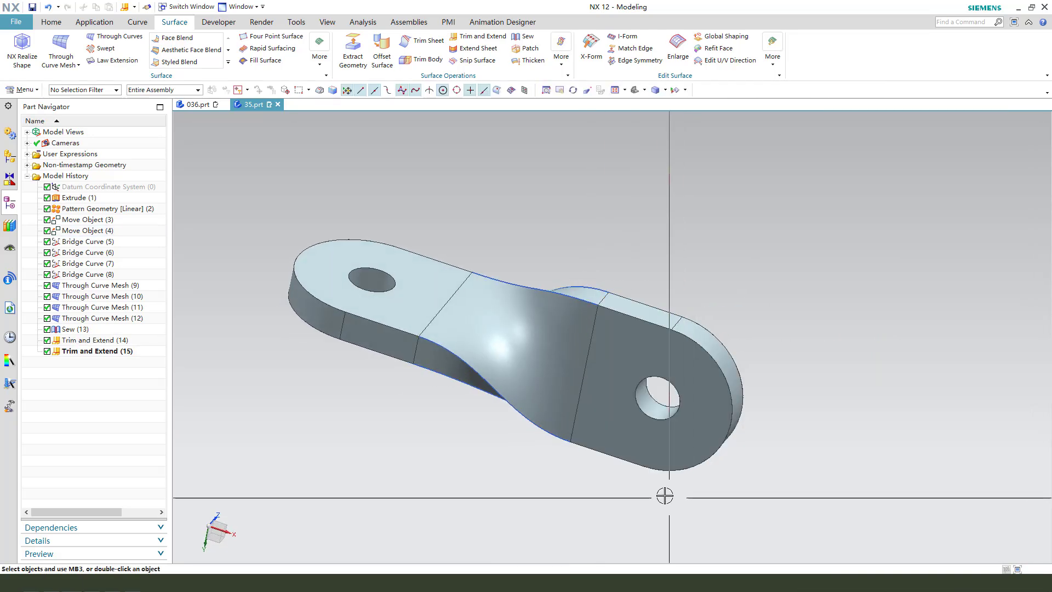
Hide the bridge curves with Ctrl+B using a box selection
{"action": "key", "text": "ctrl+b"}
{"action": "left_click_drag", "start_coordinate": [658, 448], "coordinate": [403, 304]}
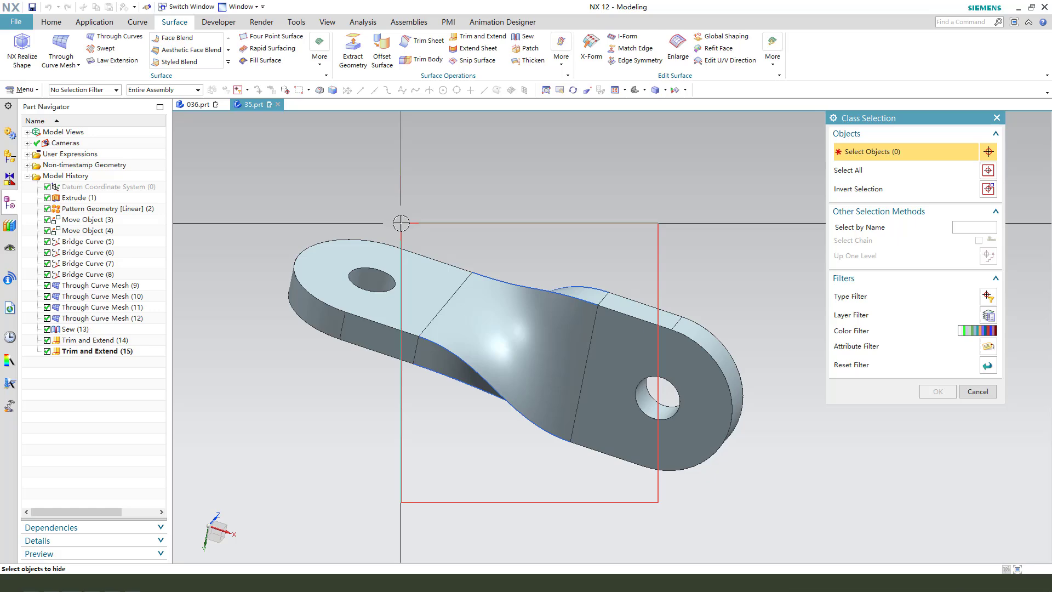
{"action": "middle_click", "coordinate": [534, 235]}
{"action": "mouse_move", "coordinate": [533, 235]}
{"action": "middle_mouse_down"}
{"action": "mouse_move", "coordinate": [535, 313]}
{"action": "mouse_move", "coordinate": [501, 329]}
{"action": "middle_mouse_up"}
Start a chamfer and select the top edge chains using the Connected Curves rule
{"action": "left_click", "coordinate": [52, 22]}
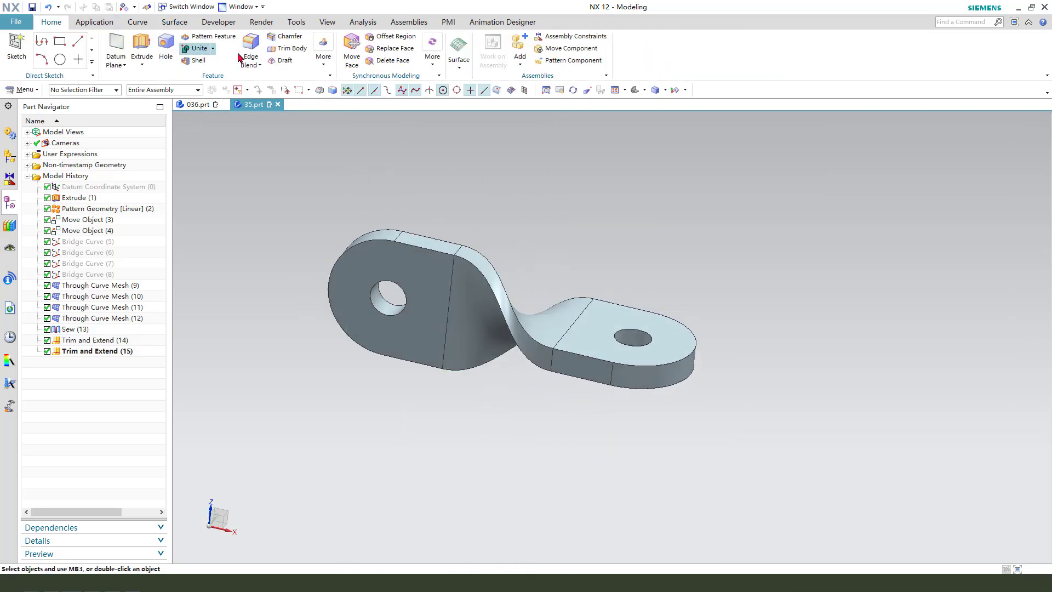
{"action": "left_click", "coordinate": [278, 41]}
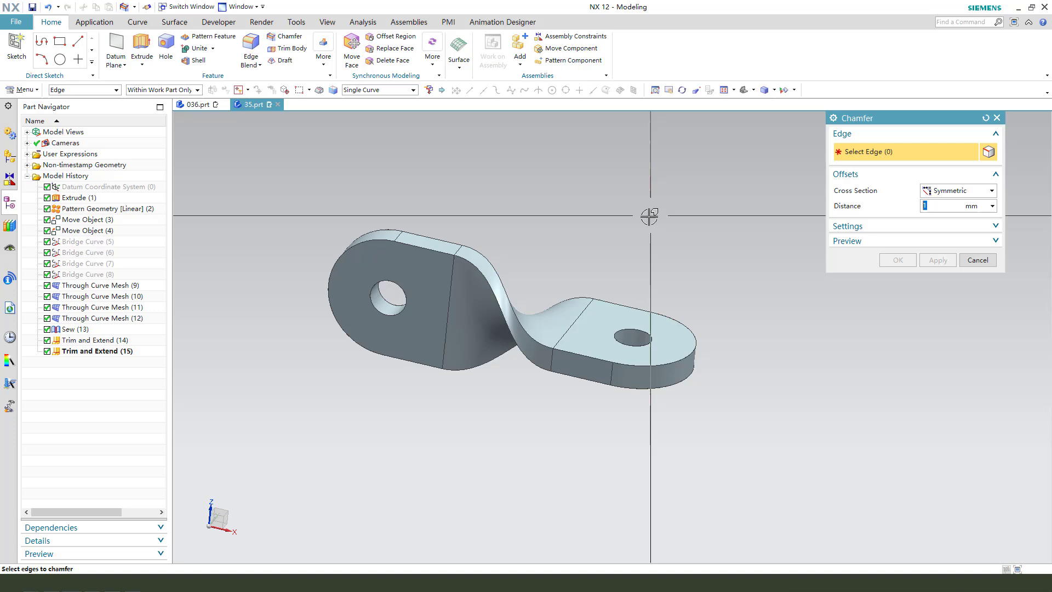
{"action": "left_click", "coordinate": [432, 237]}
{"action": "left_click", "coordinate": [376, 90]}
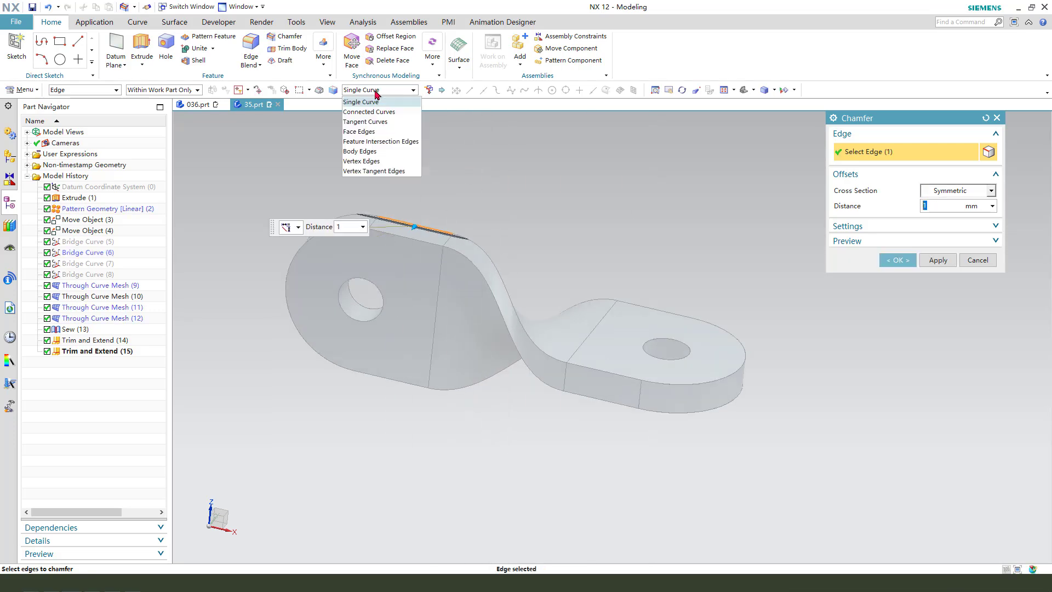
{"action": "left_click", "coordinate": [382, 112]}
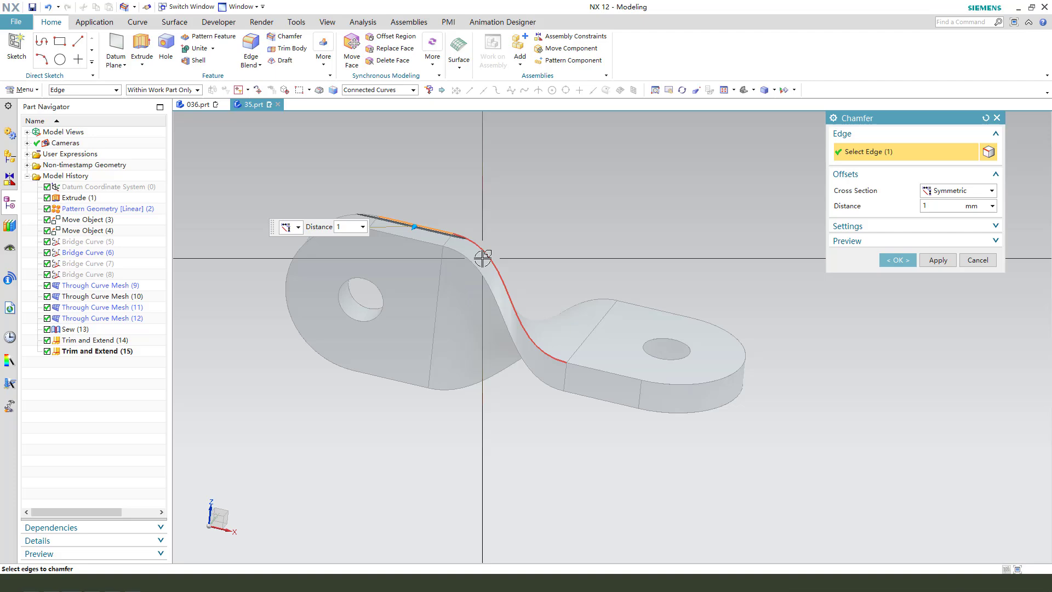
{"action": "left_click", "coordinate": [482, 258]}
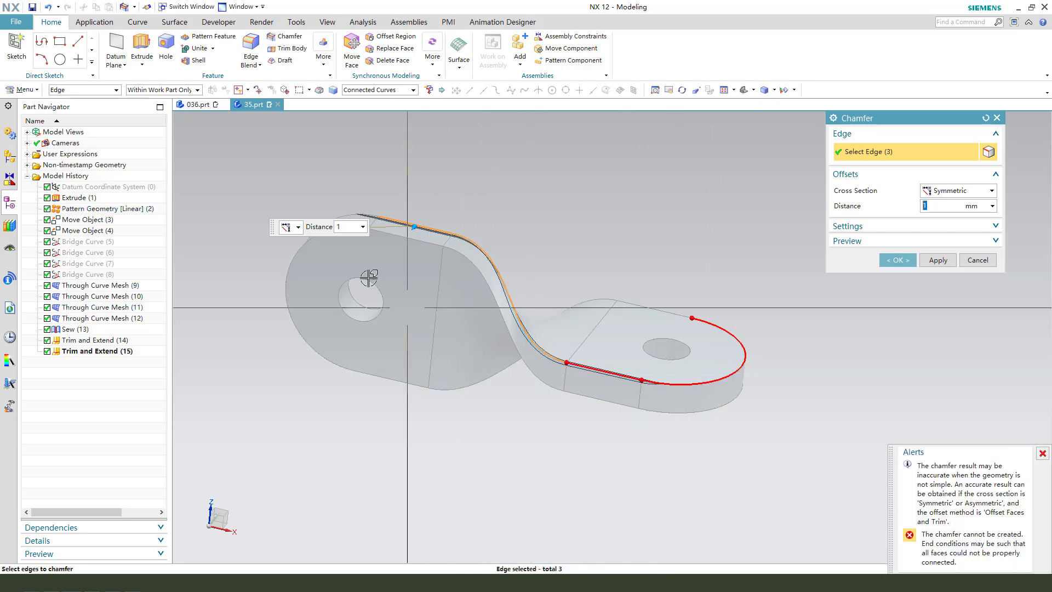
{"action": "left_click", "coordinate": [344, 213]}
{"action": "mouse_move", "coordinate": [665, 439]}
{"action": "middle_mouse_down"}
{"action": "mouse_move", "coordinate": [667, 379]}
{"action": "mouse_move", "coordinate": [495, 322]}
{"action": "middle_mouse_up"}
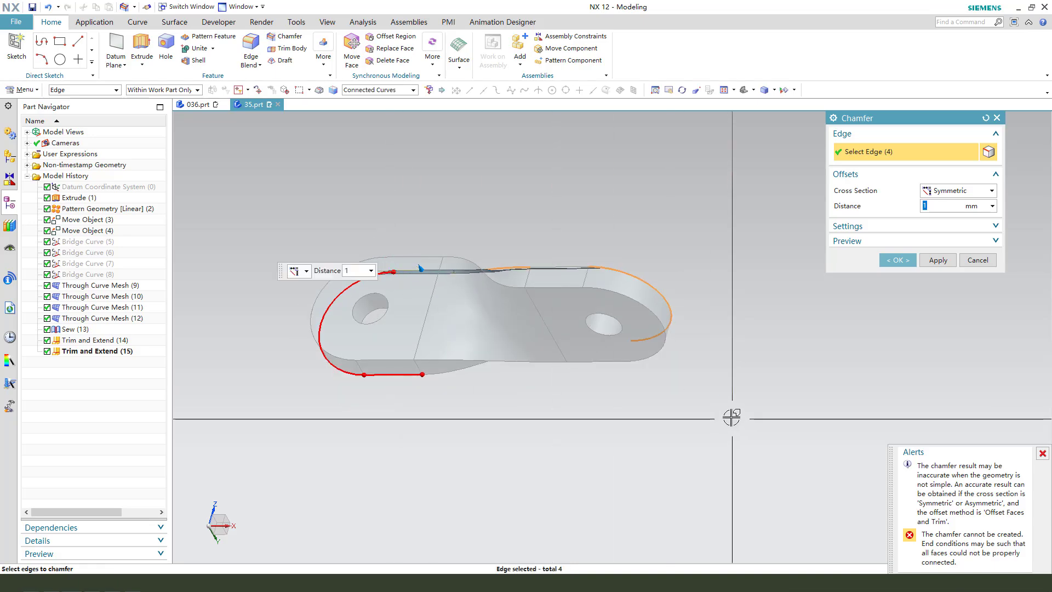
Box-select all part edges, deselect web seams and hole edges, and apply the 1 mm chamfer
{"action": "left_click_drag", "start_coordinate": [731, 417], "coordinate": [257, 208]}
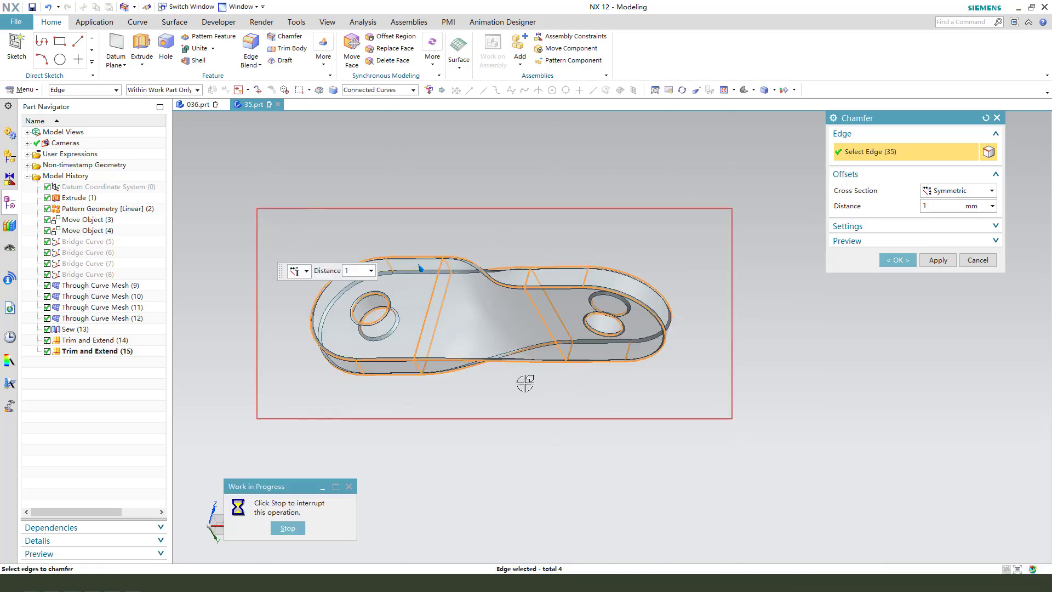
{"action": "mouse_move", "coordinate": [558, 357]}
{"action": "middle_mouse_down"}
{"action": "mouse_move", "coordinate": [614, 347]}
{"action": "mouse_move", "coordinate": [599, 364]}
{"action": "middle_mouse_up"}
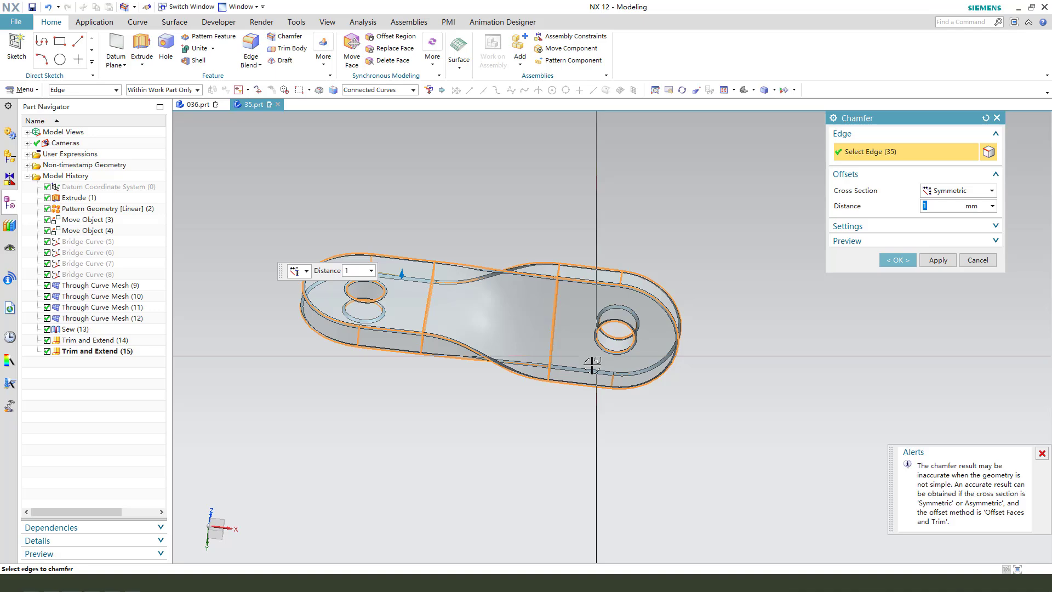
{"action": "left_click_drag", "start_coordinate": [463, 383], "coordinate": [403, 200], "text": "shift"}
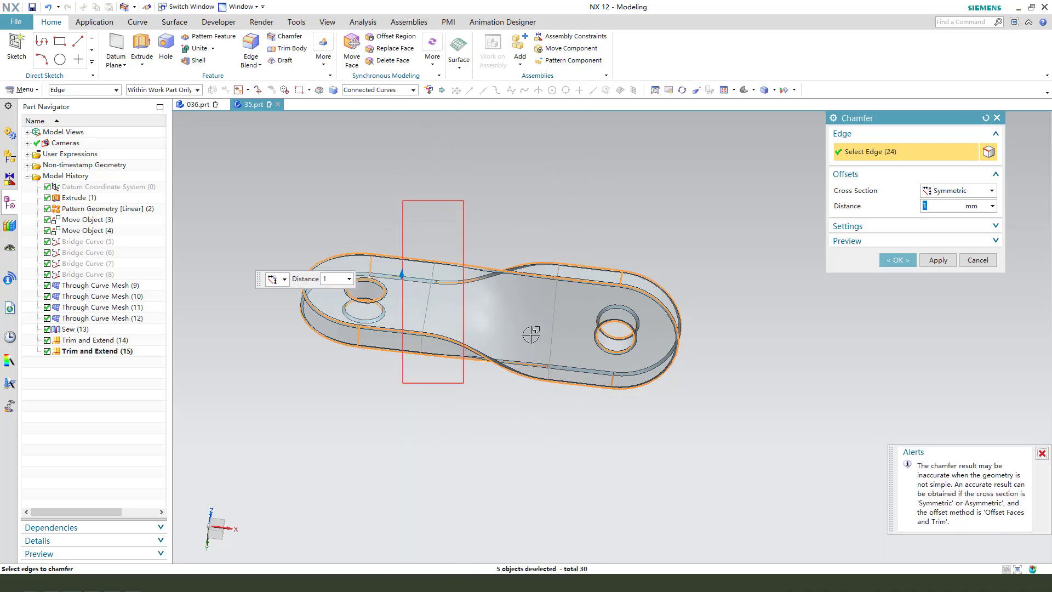
{"action": "left_click_drag", "start_coordinate": [650, 305], "coordinate": [587, 237], "text": "shift"}
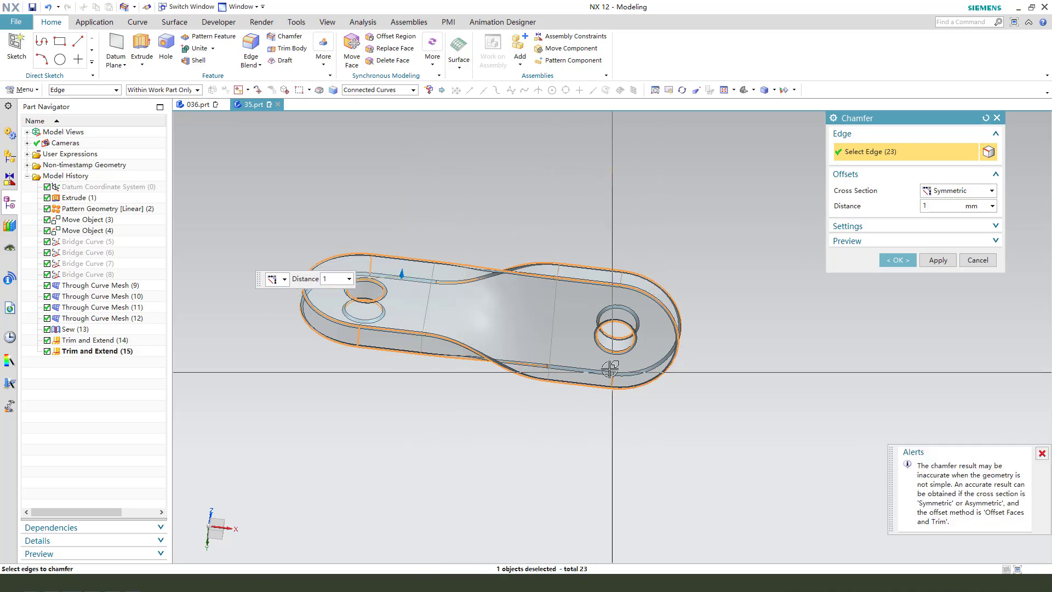
{"action": "left_click_drag", "start_coordinate": [636, 416], "coordinate": [592, 356], "text": "shift"}
{"action": "mouse_move", "coordinate": [386, 388]}
{"action": "left_mouse_down", "text": "shift"}
{"action": "mouse_move", "coordinate": [344, 278]}
{"action": "mouse_move", "coordinate": [337, 220]}
{"action": "left_mouse_up", "text": "shift"}
{"action": "scroll", "coordinate": [362, 263], "scroll_direction": "up", "scroll_amount": 2}
{"action": "scroll", "coordinate": [336, 239], "scroll_direction": "down", "scroll_amount": 1}
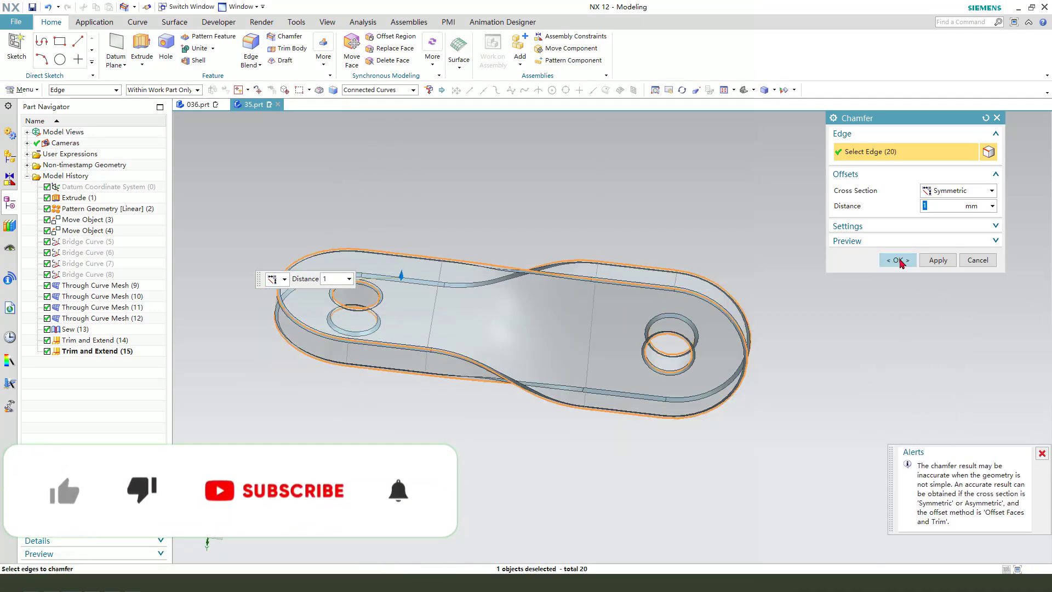
{"action": "left_click", "coordinate": [901, 262]}
{"action": "mouse_move", "coordinate": [850, 265]}
{"action": "middle_mouse_down"}
{"action": "mouse_move", "coordinate": [764, 392]}
{"action": "mouse_move", "coordinate": [831, 332]}
{"action": "middle_mouse_up"}
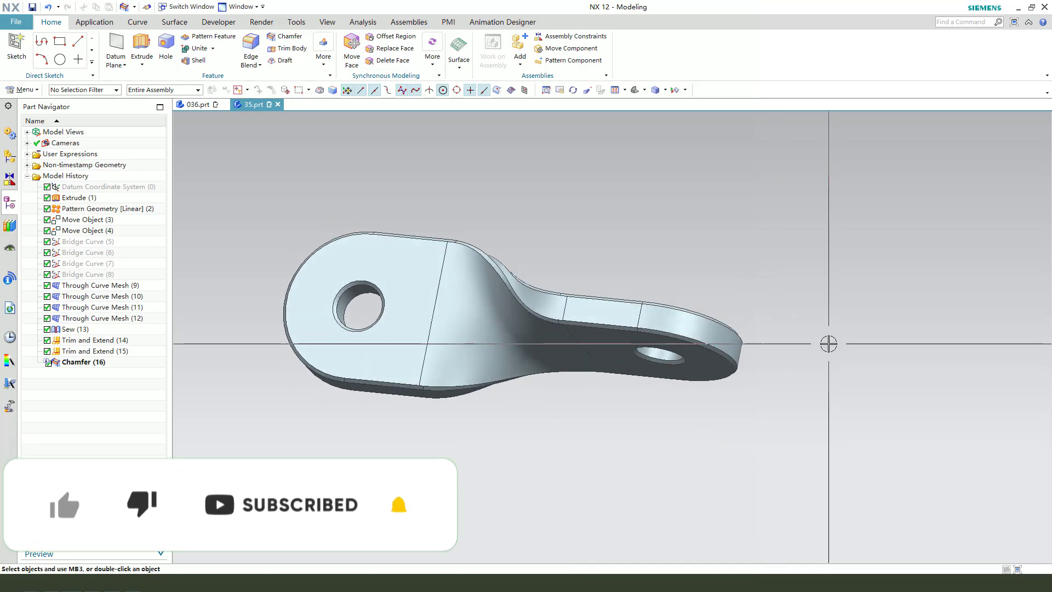
Recolour the bracket body orange through Edit Object Display (Ctrl+J)
{"action": "key", "text": "ctrl+j"}
{"action": "left_click", "coordinate": [600, 247]}
{"action": "left_click", "coordinate": [934, 394]}
{"action": "left_click", "coordinate": [962, 196]}
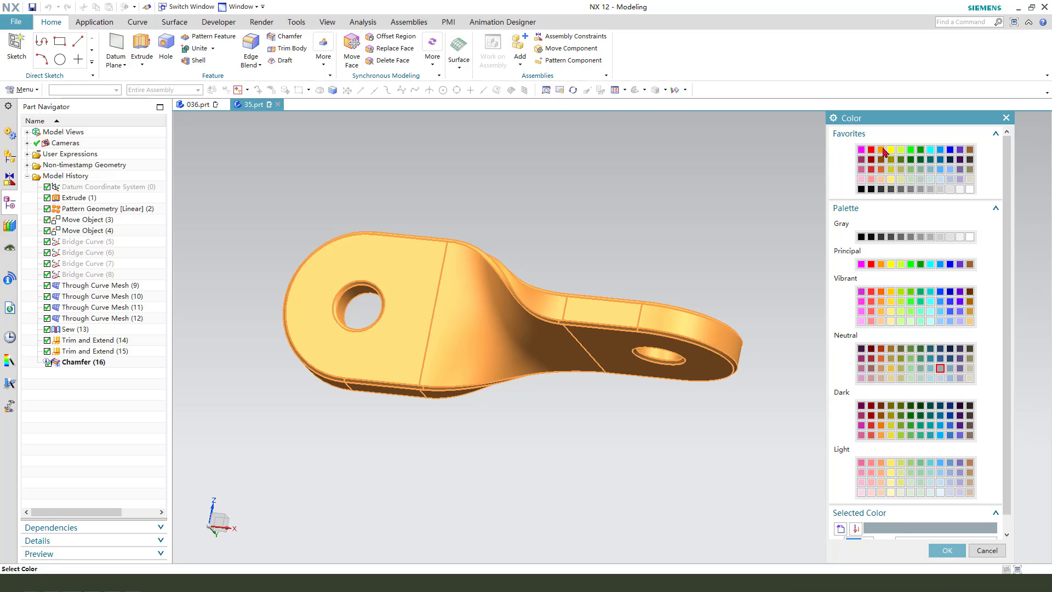
{"action": "middle_click", "coordinate": [740, 191]}
{"action": "middle_click", "coordinate": [582, 333]}
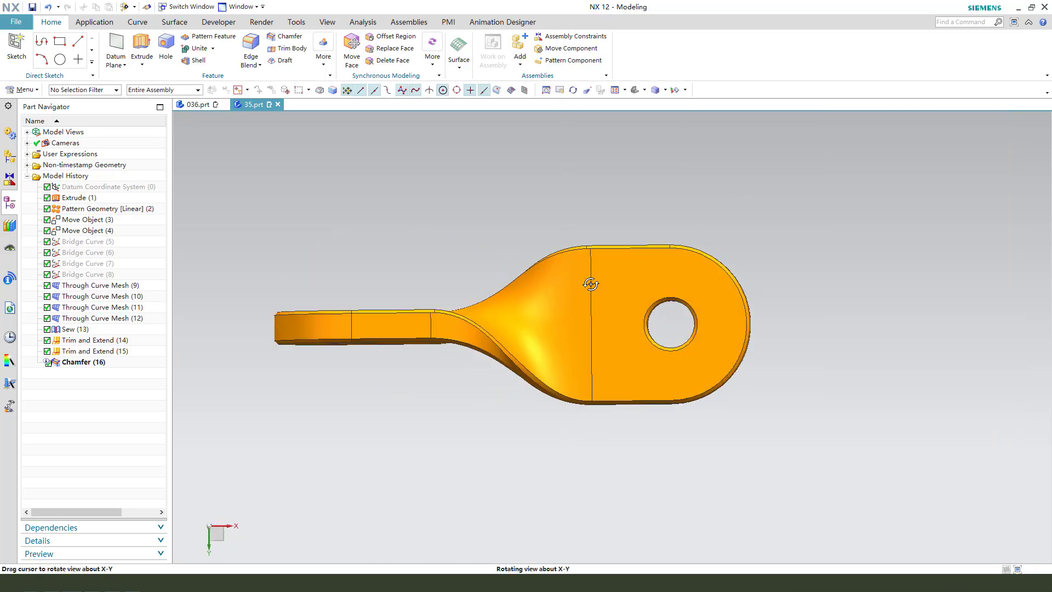